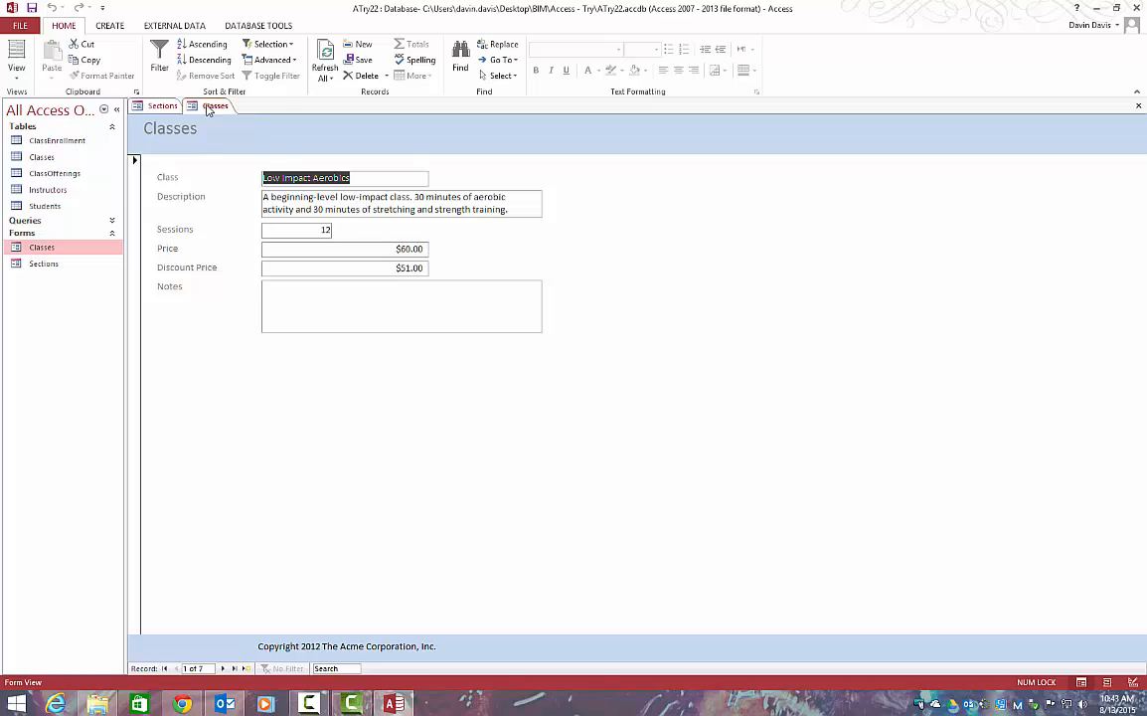
# Switch the Classes form to Layout View, and close the form
pyautogui.rightClick(212, 106)
pyautogui.click(231, 165)
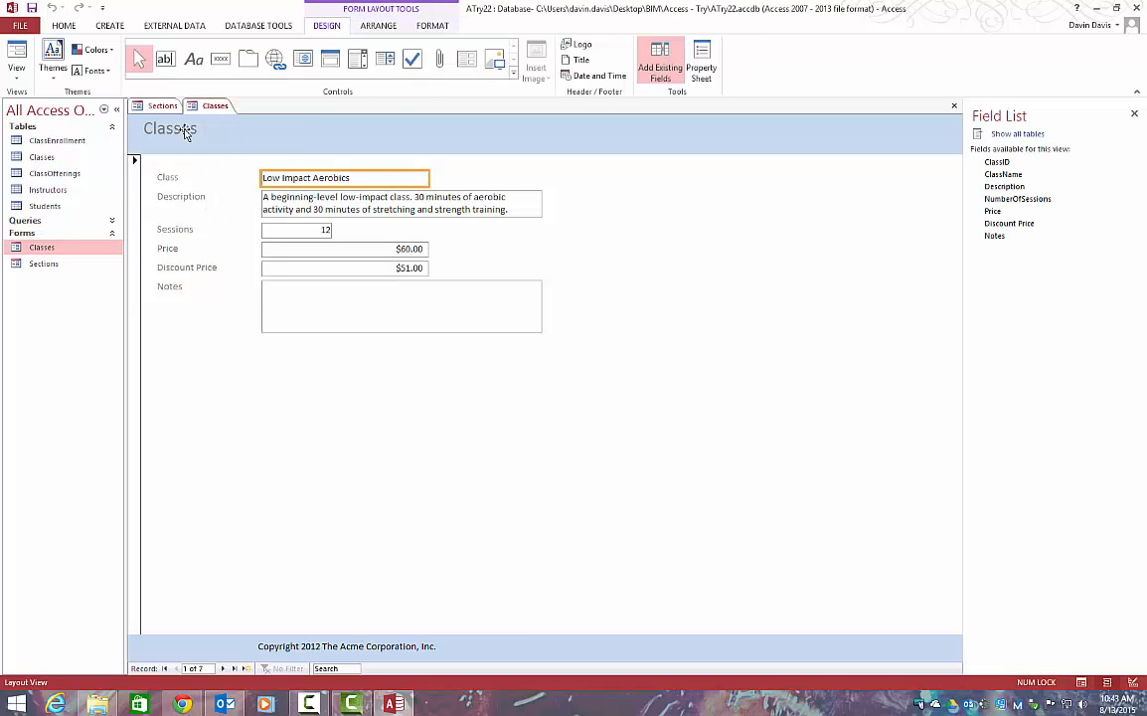
pyautogui.rightClick(206, 106)
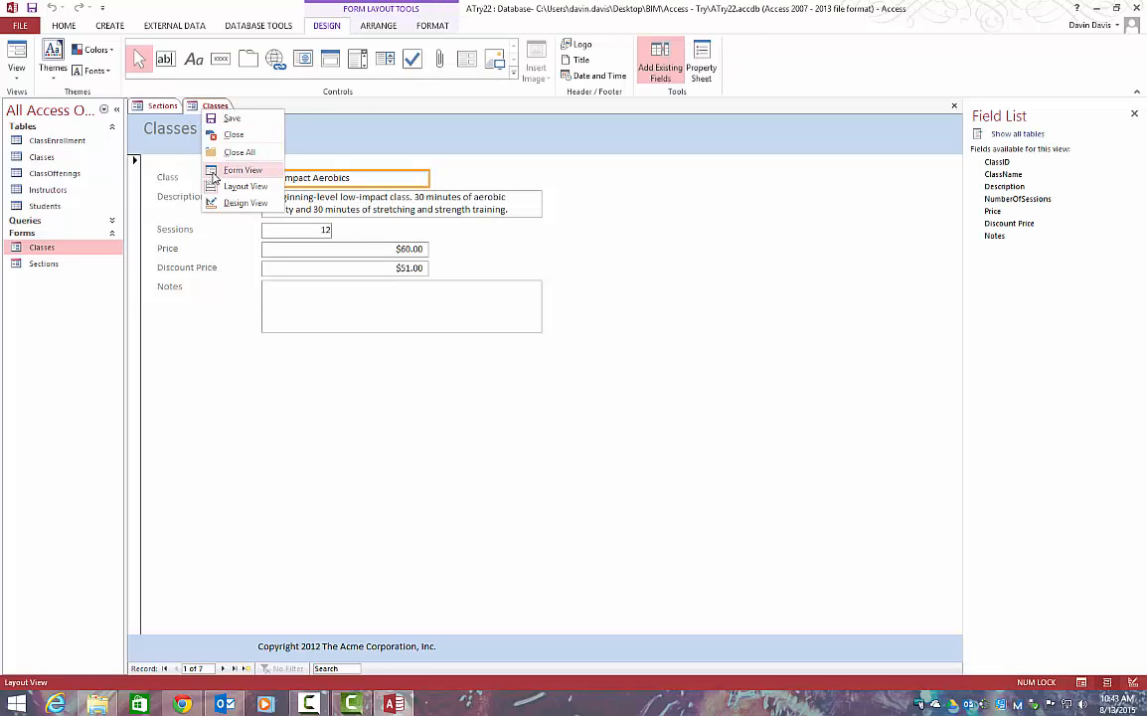
pyautogui.click(232, 134)
# Switch the Sections form to Design View and select each of its sections in turn, from Form Header down to Form Footer
pyautogui.rightClick(161, 106)
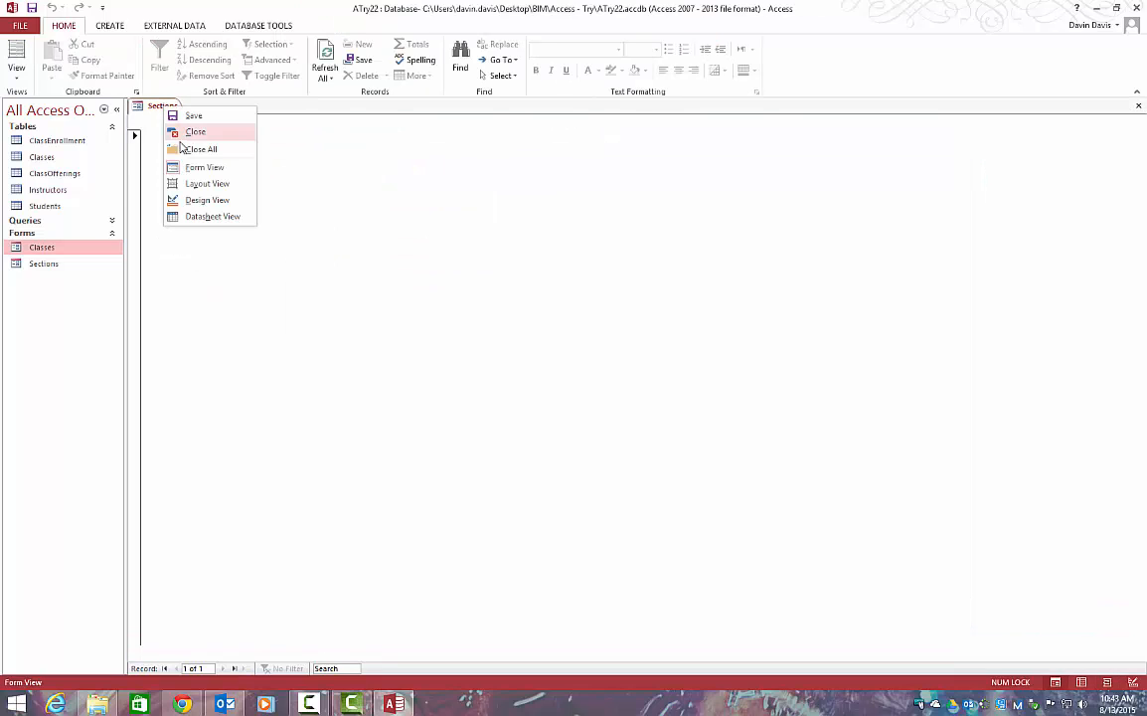
pyautogui.click(227, 199)
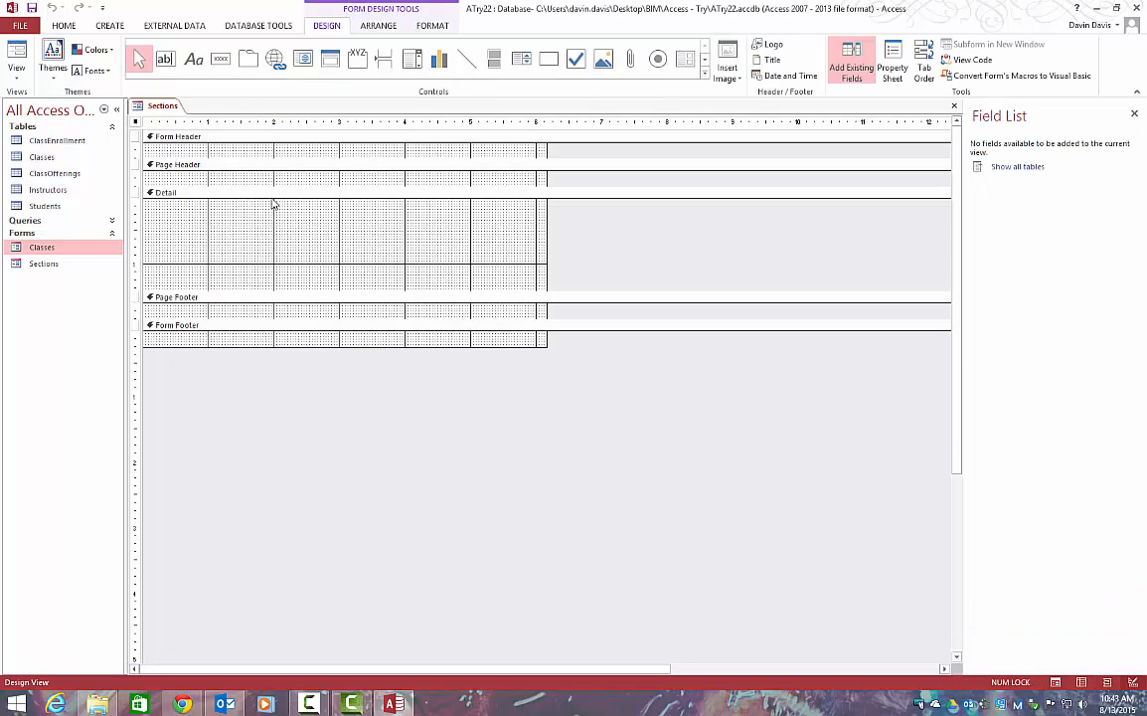
pyautogui.click(260, 139)
pyautogui.click(239, 164)
pyautogui.click(239, 191)
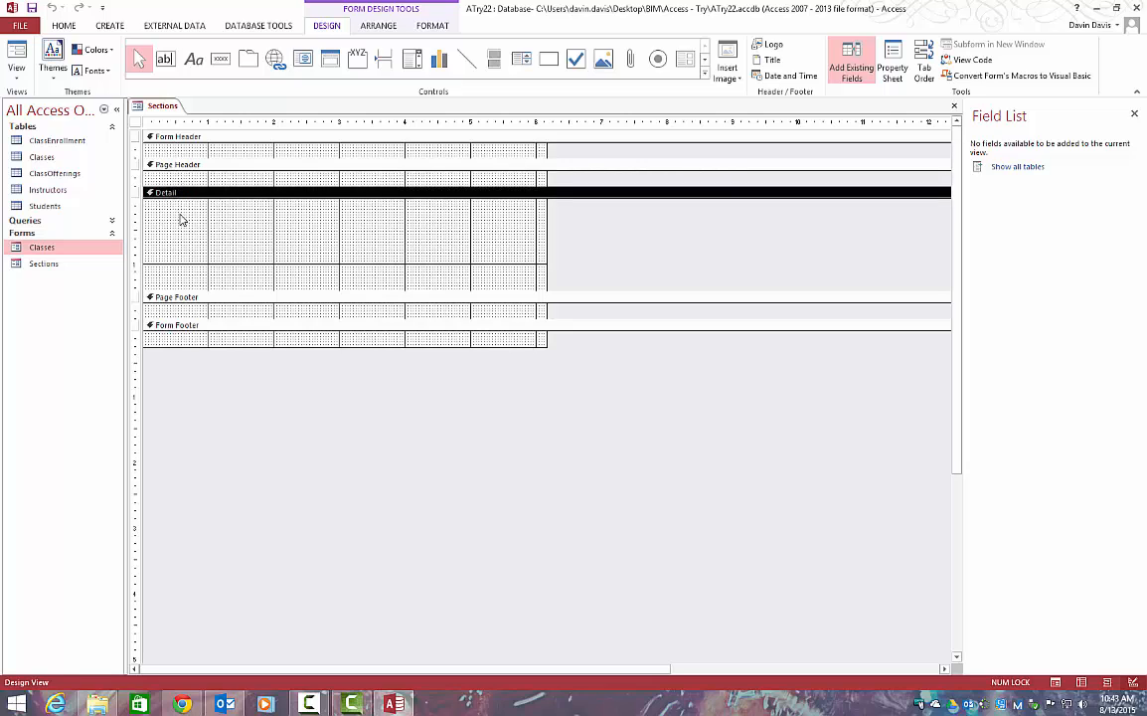
pyautogui.click(179, 296)
pyautogui.click(194, 326)
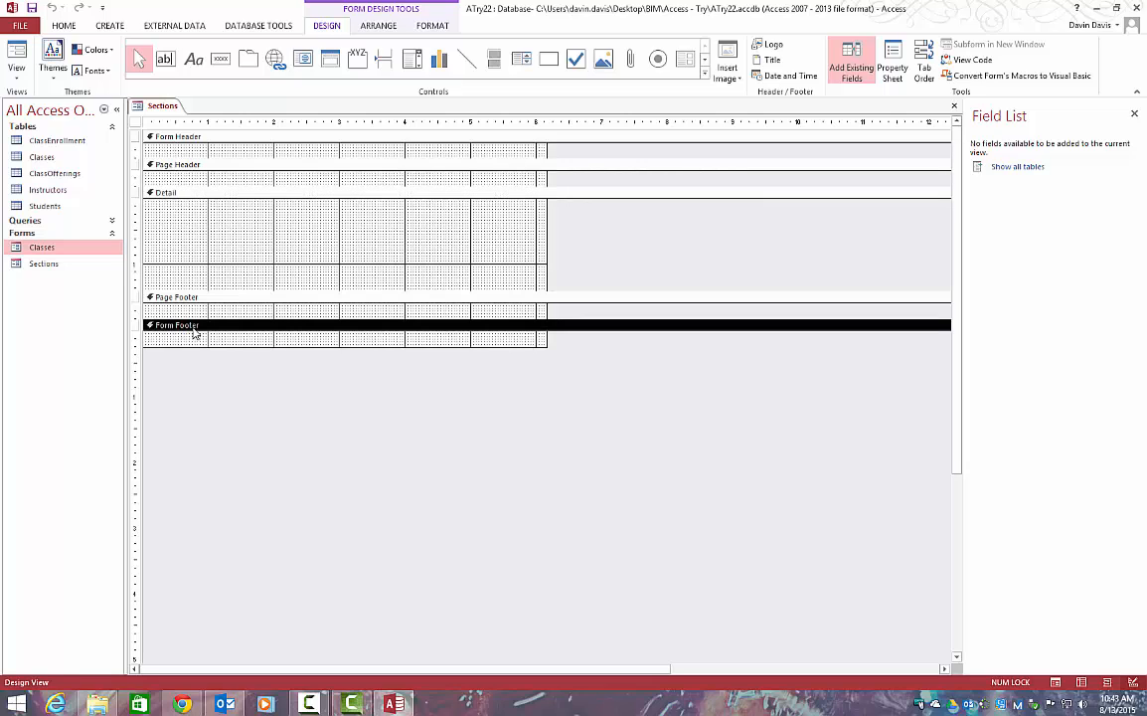
# Examine the Sections form's Page Header, Form Header, Detail and Page Footer sections again by selecting them one after another
pyautogui.click(218, 191)
pyautogui.click(227, 165)
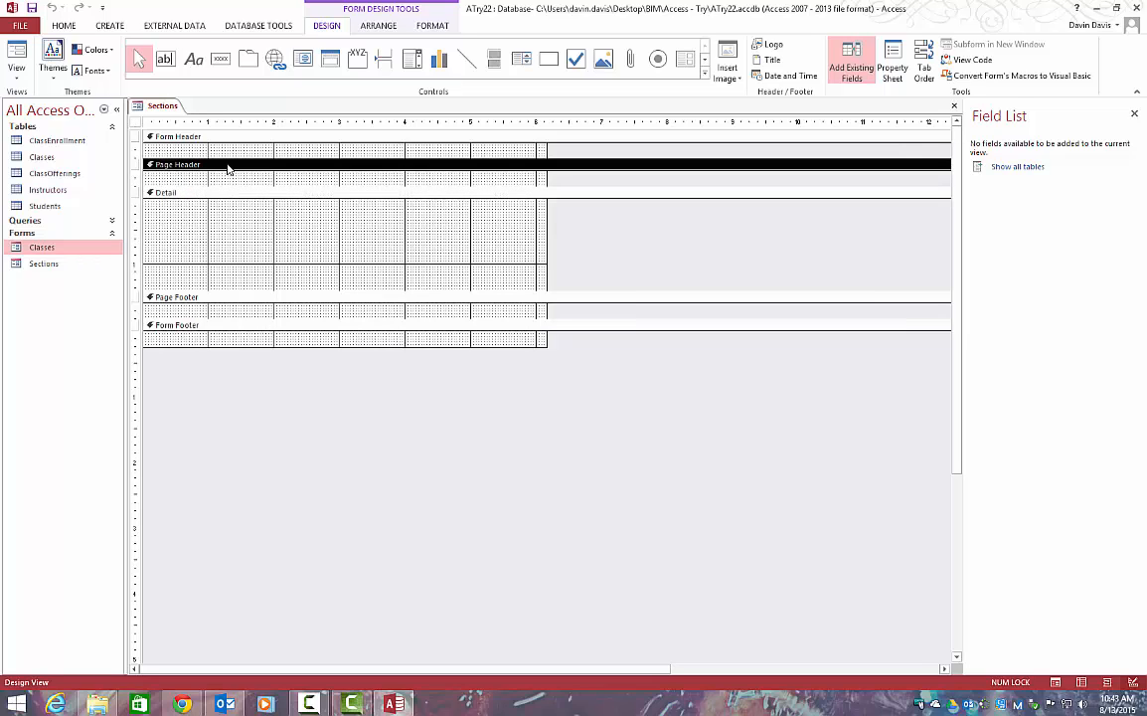
pyautogui.click(208, 139)
pyautogui.click(194, 193)
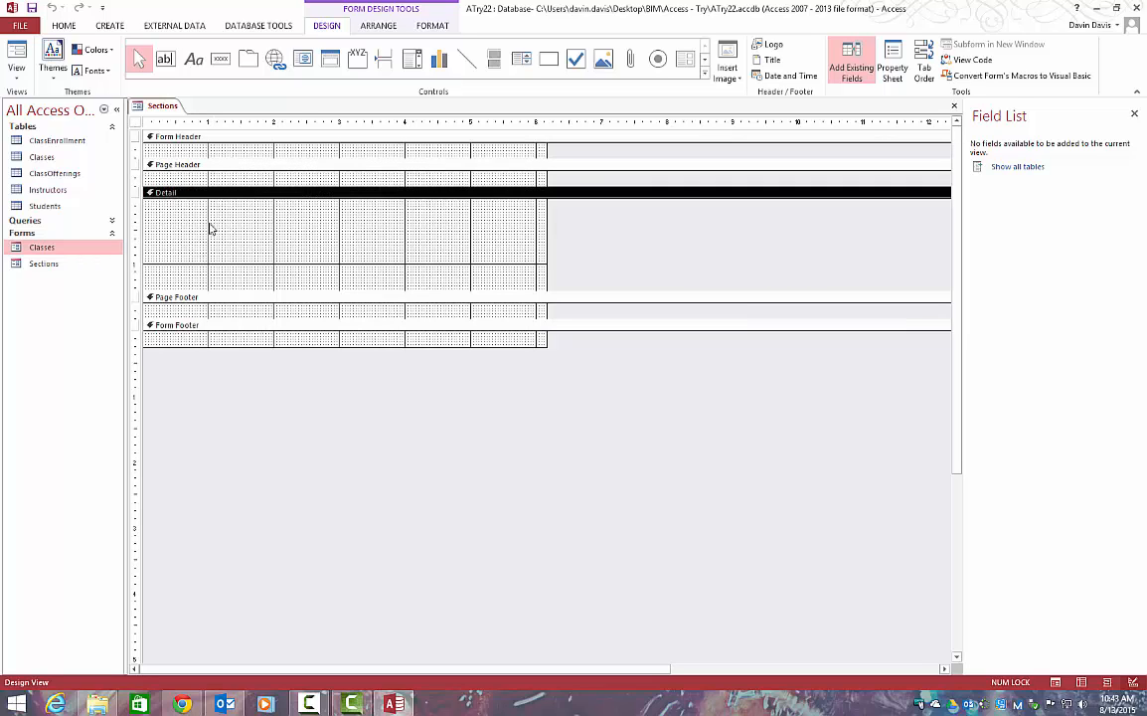
pyautogui.click(194, 165)
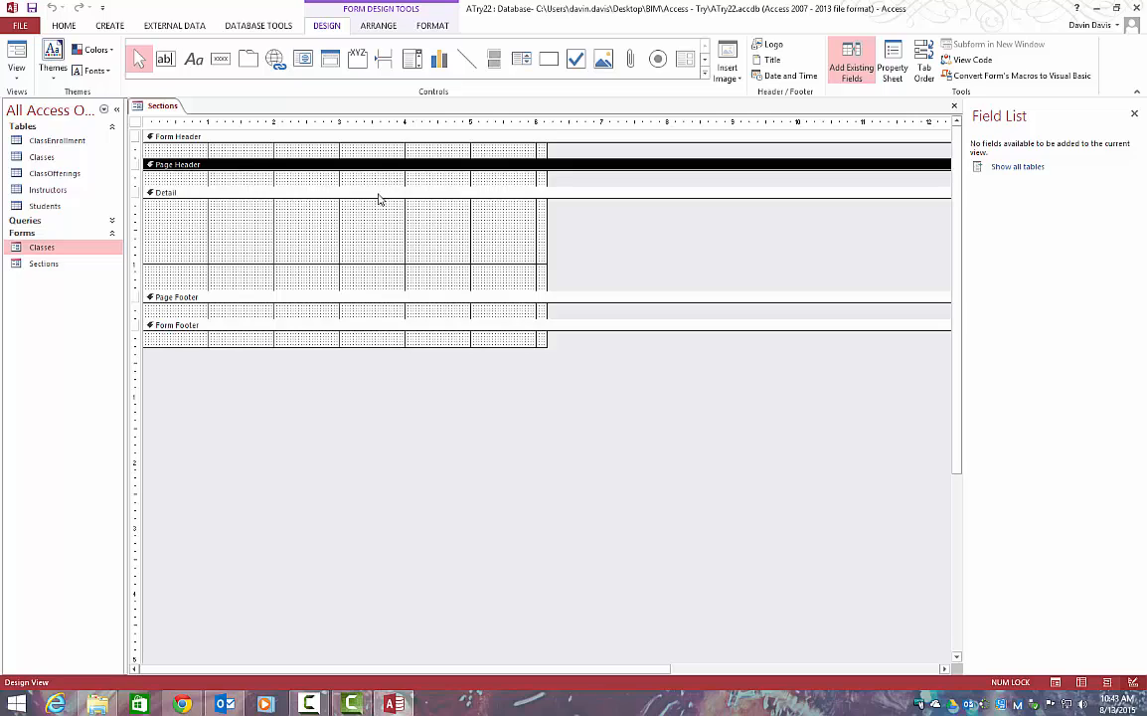
pyautogui.click(315, 235)
pyautogui.click(287, 314)
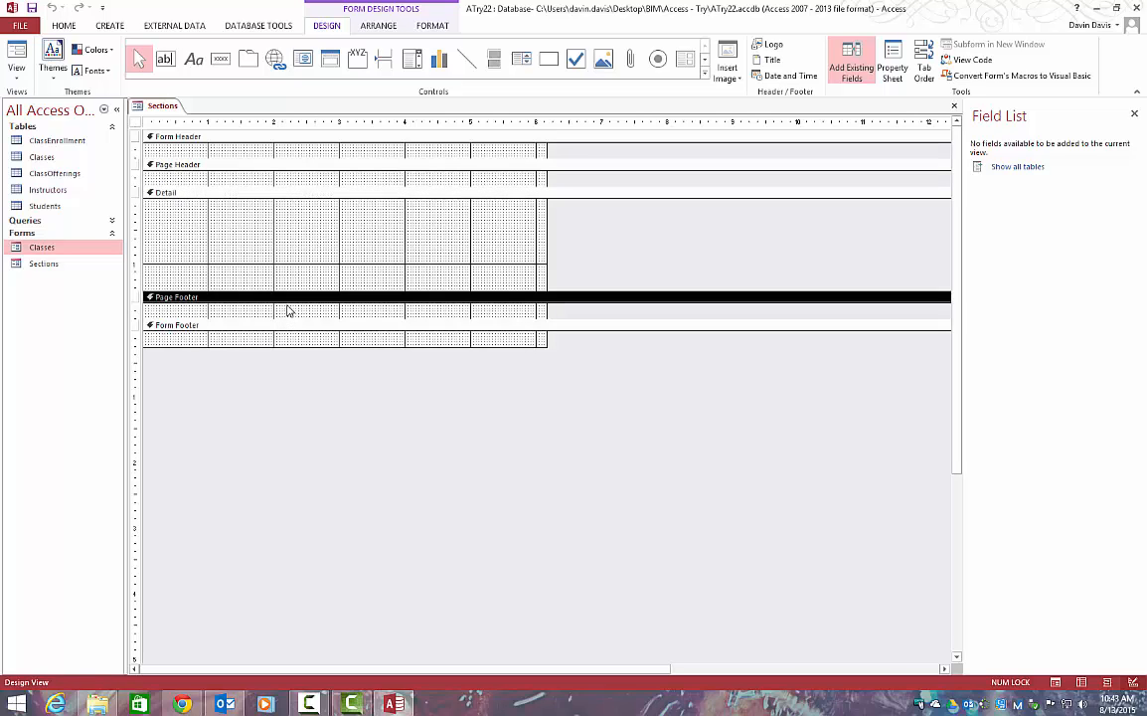
pyautogui.click(162, 138)
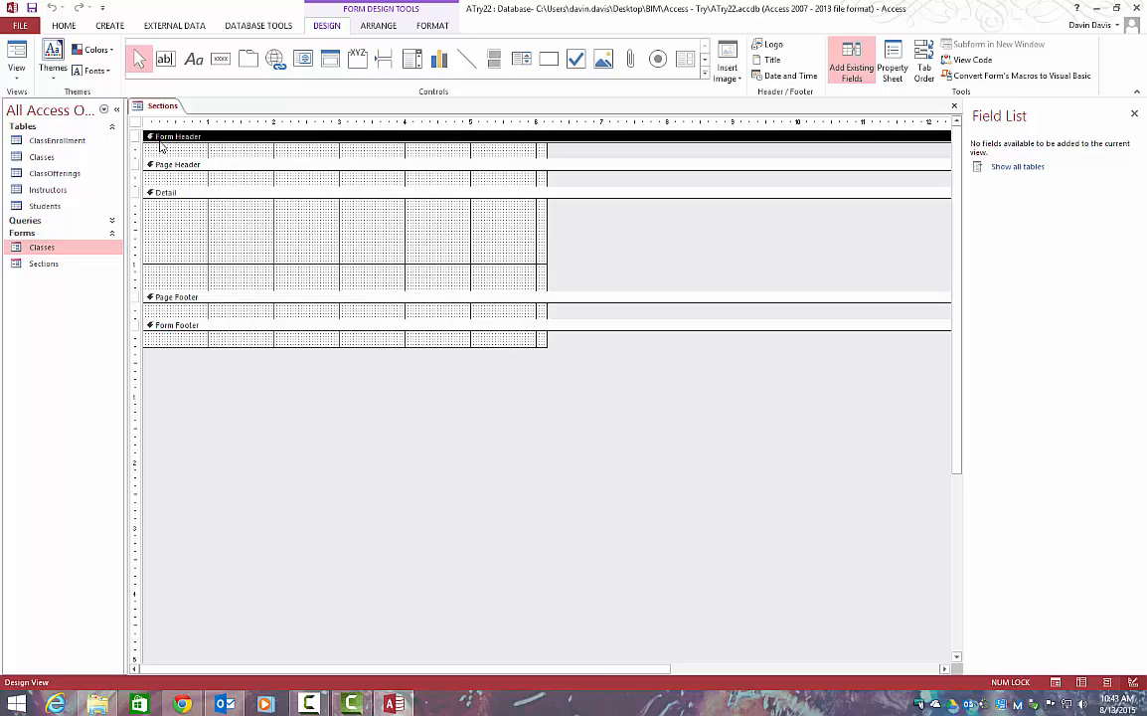
pyautogui.click(174, 227)
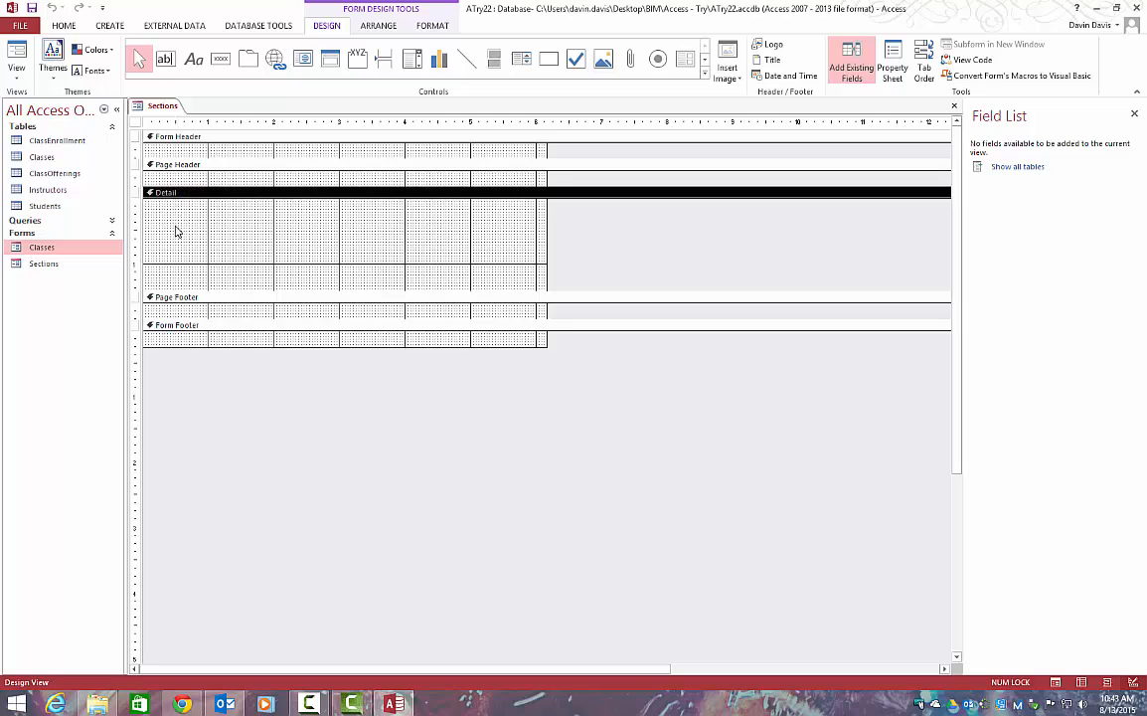
# Compare selecting the Form Header section with selecting the whole Sections form, ending on the Detail section
pyautogui.click(147, 135)
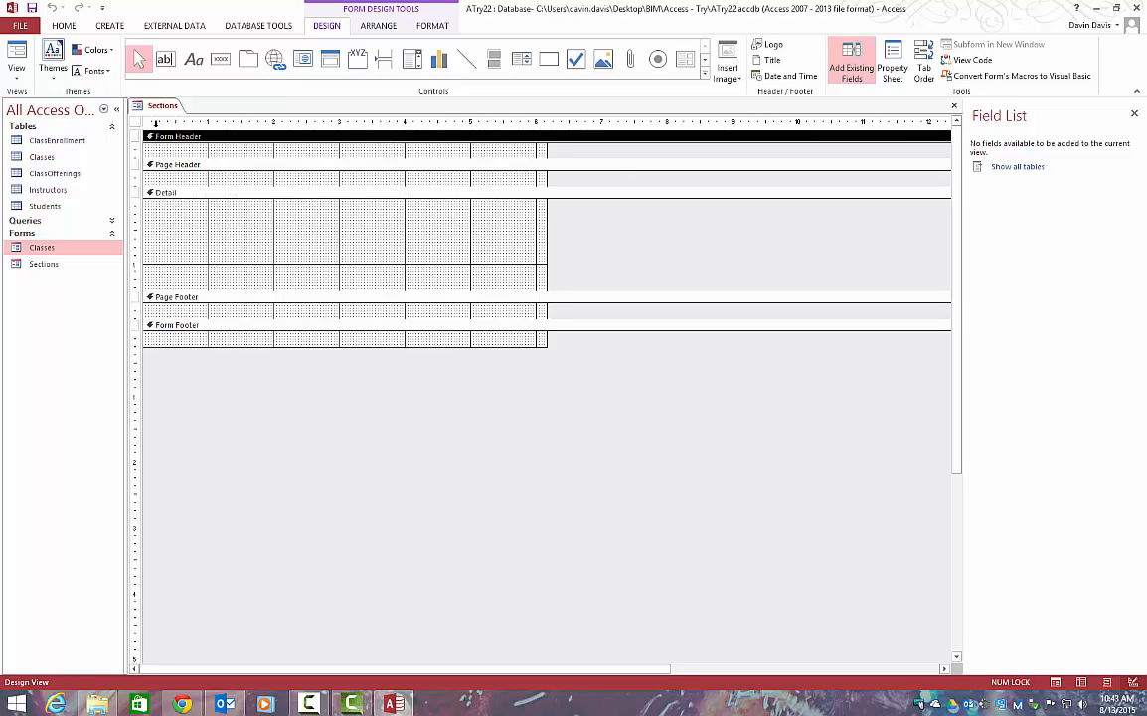
pyautogui.click(137, 122)
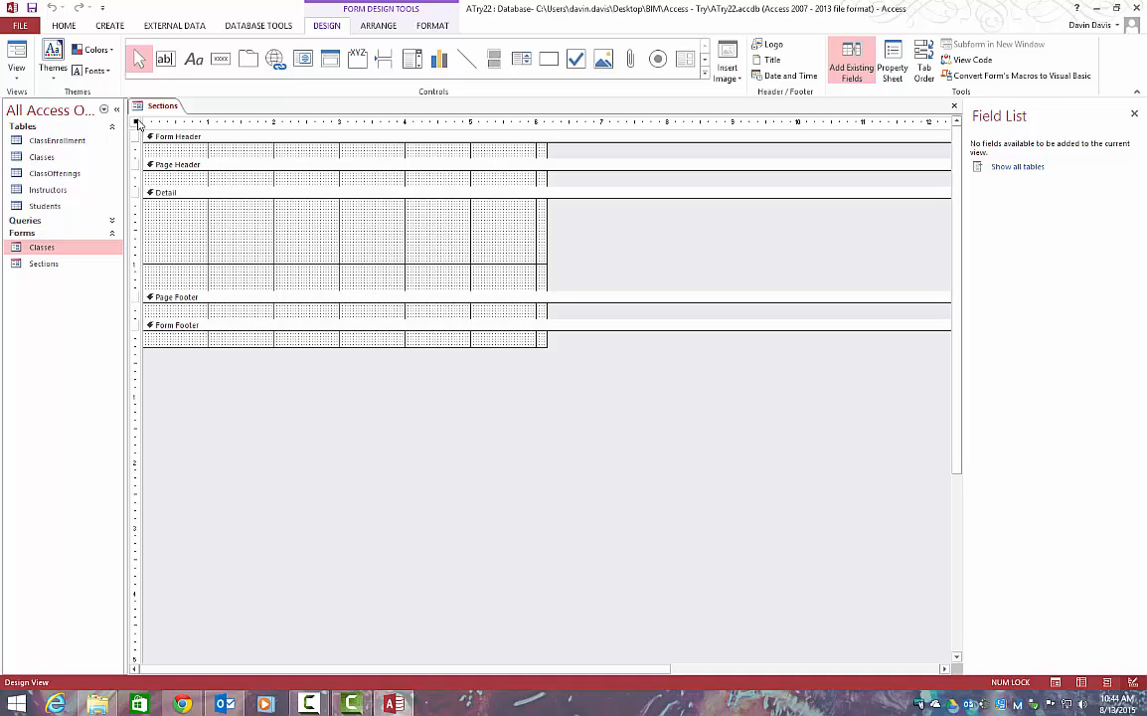
pyautogui.click(149, 137)
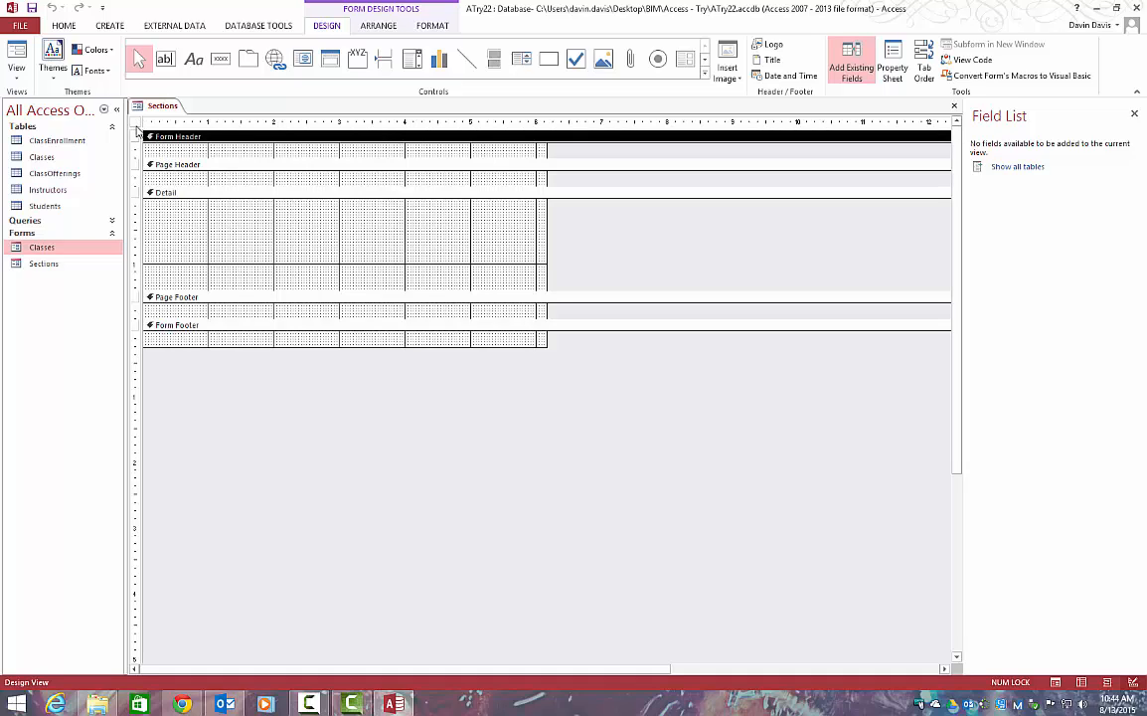
pyautogui.click(136, 121)
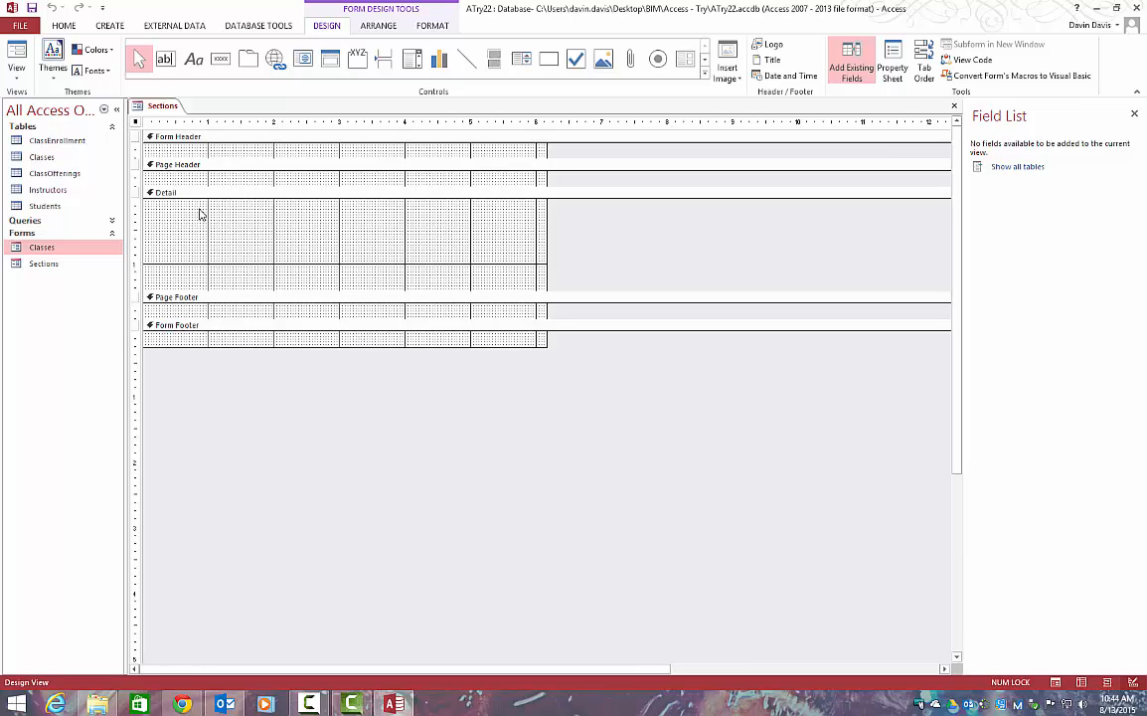
pyautogui.click(216, 238)
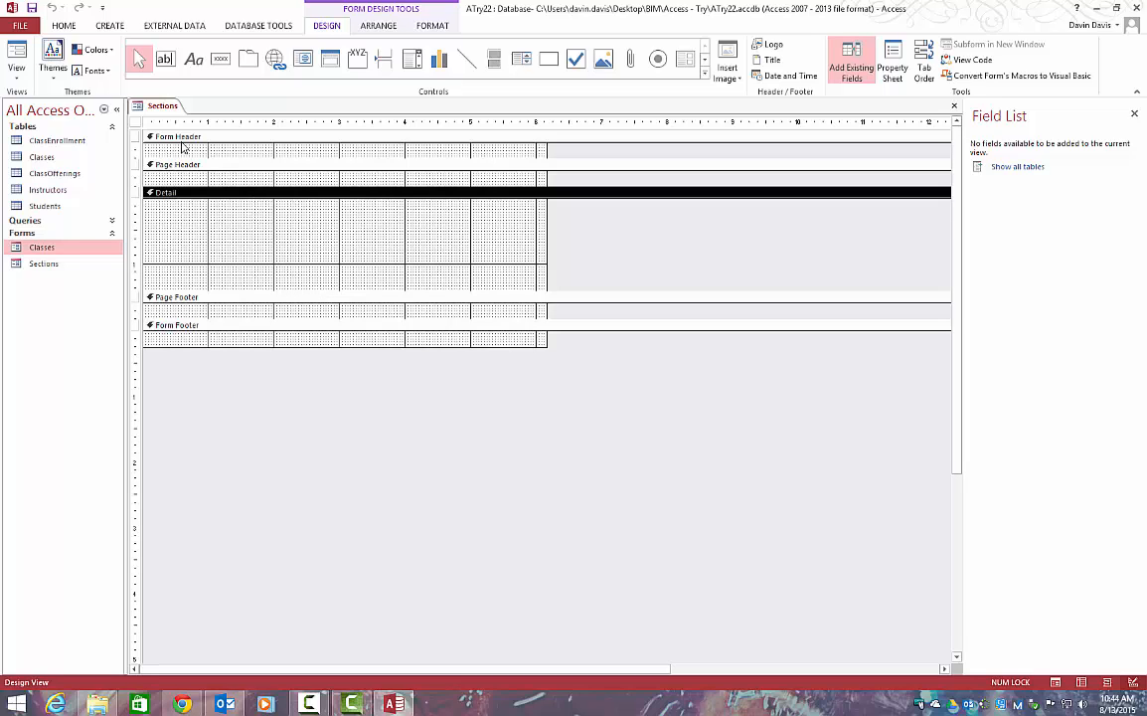
# Close the Sections form and create a new blank form in Design View
pyautogui.rightClick(168, 111)
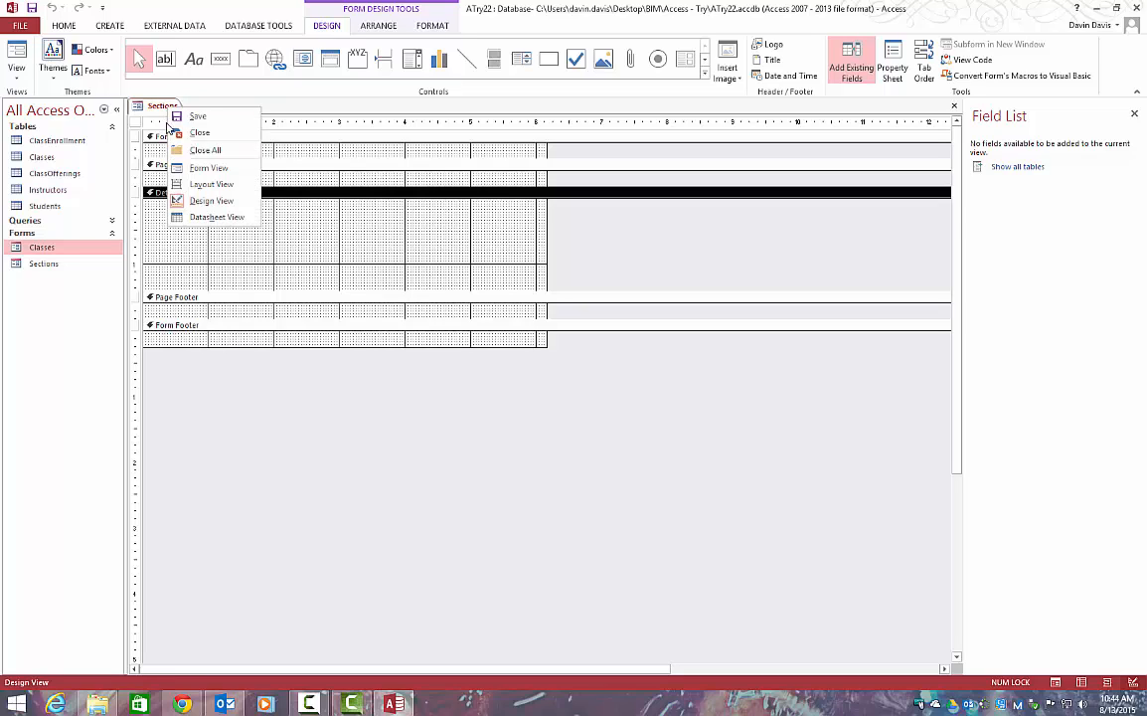
pyautogui.click(189, 131)
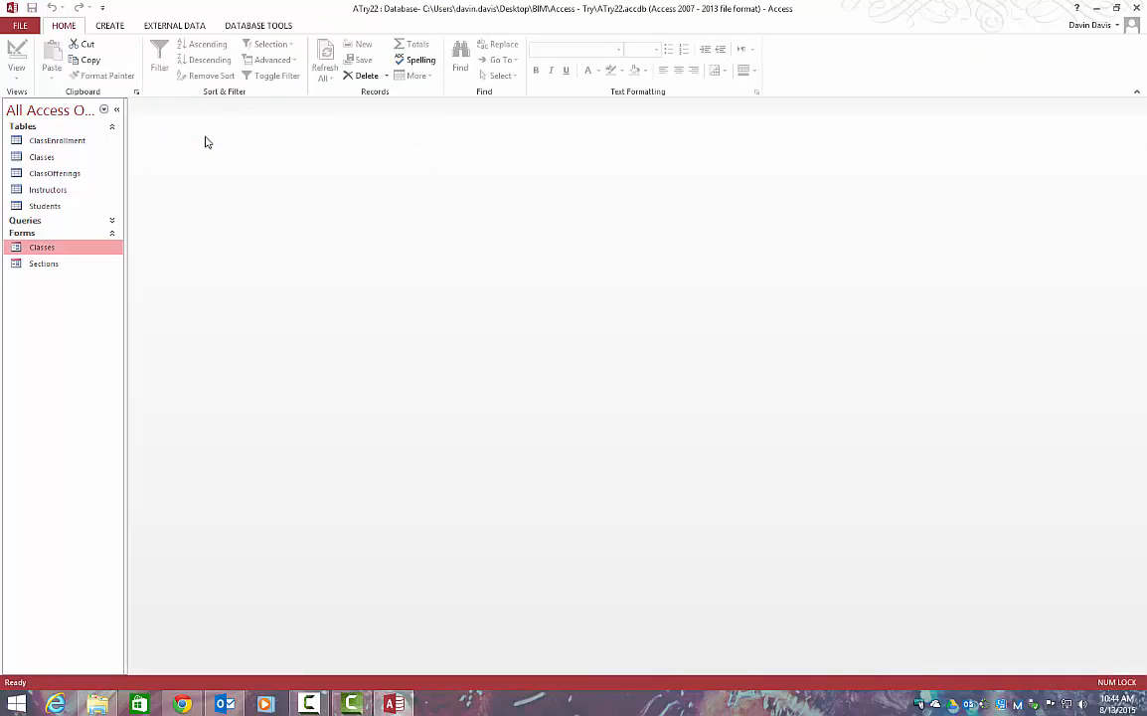
pyautogui.click(111, 27)
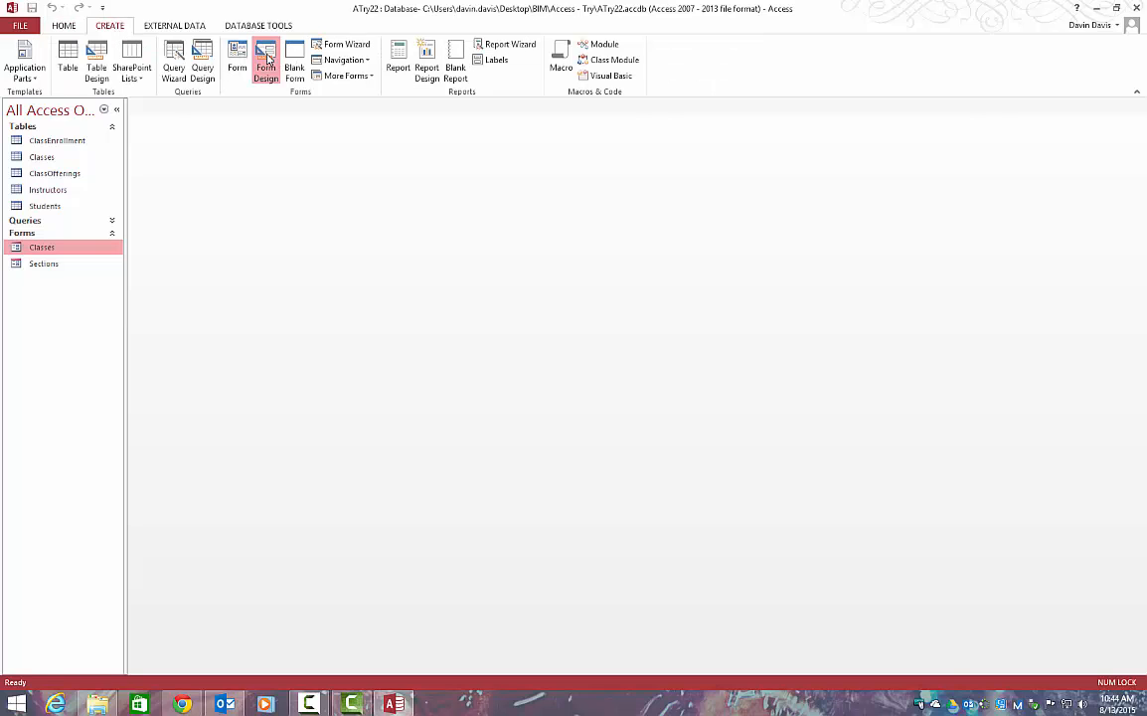
pyautogui.click(264, 61)
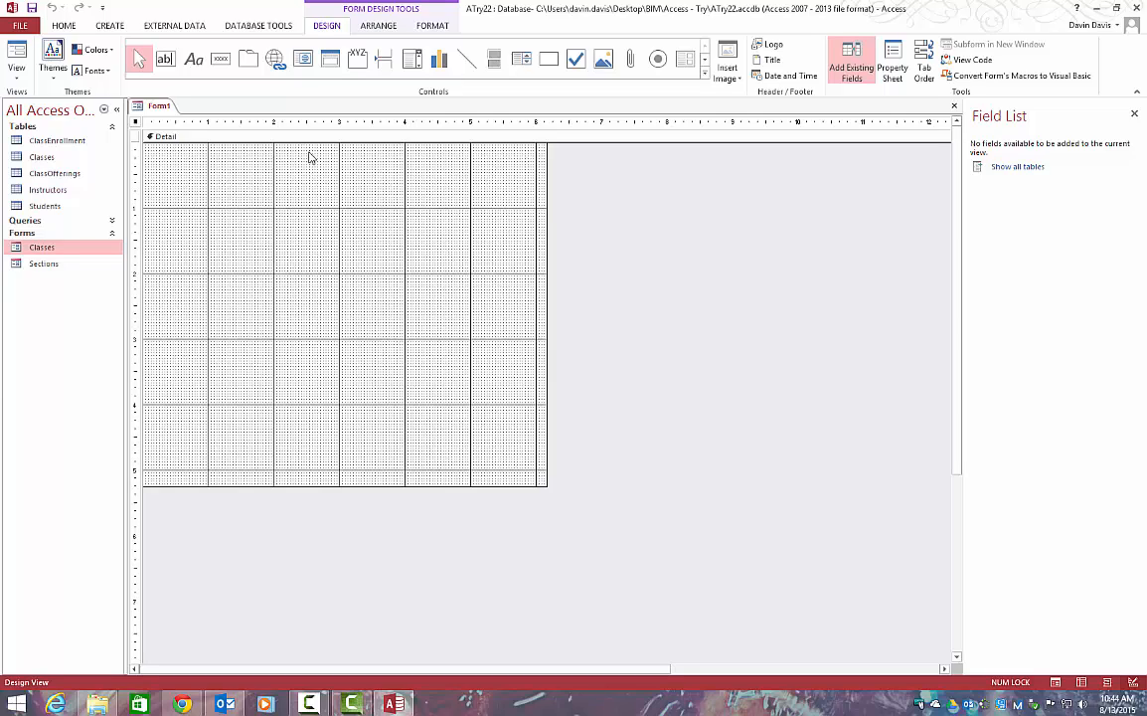
# Show the Page Header/Footer sections on the new form, and hide them again
pyautogui.click(181, 134)
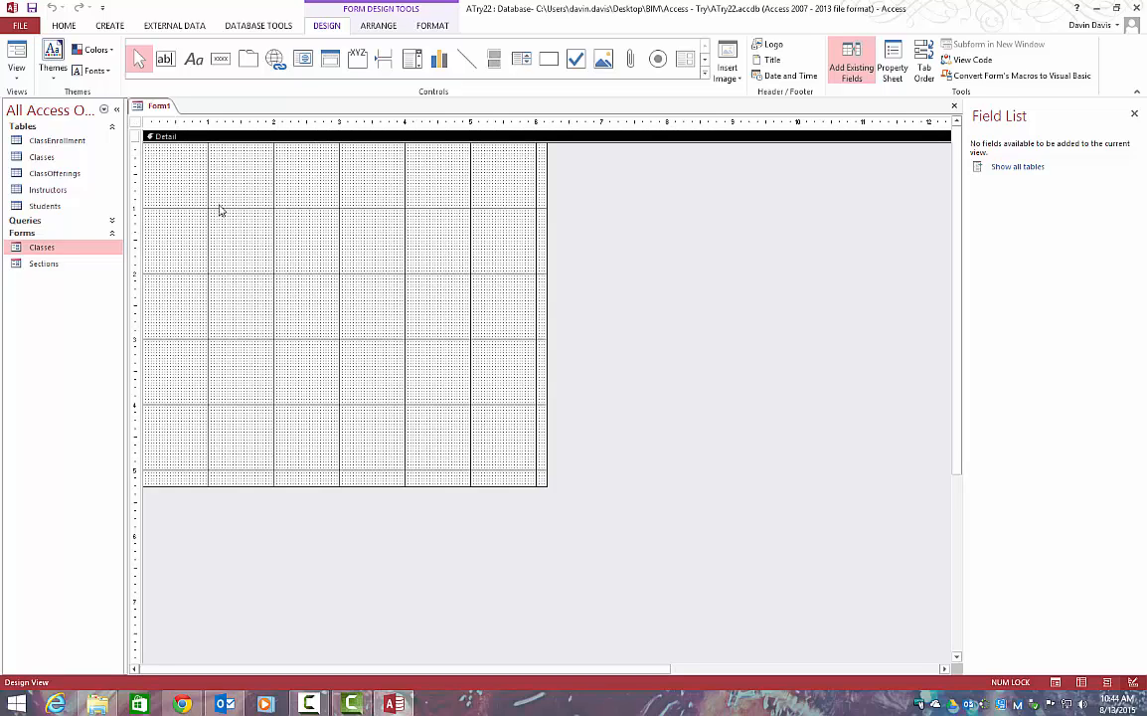
pyautogui.rightClick(235, 140)
pyautogui.click(214, 157)
pyautogui.rightClick(227, 176)
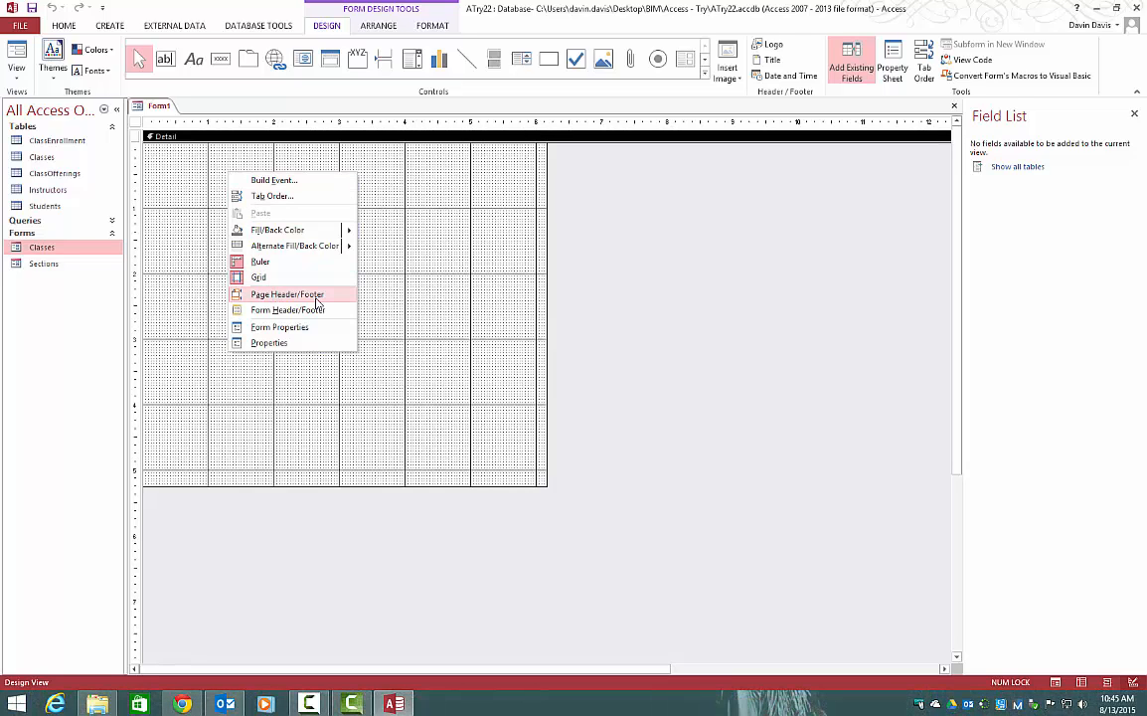
pyautogui.click(283, 294)
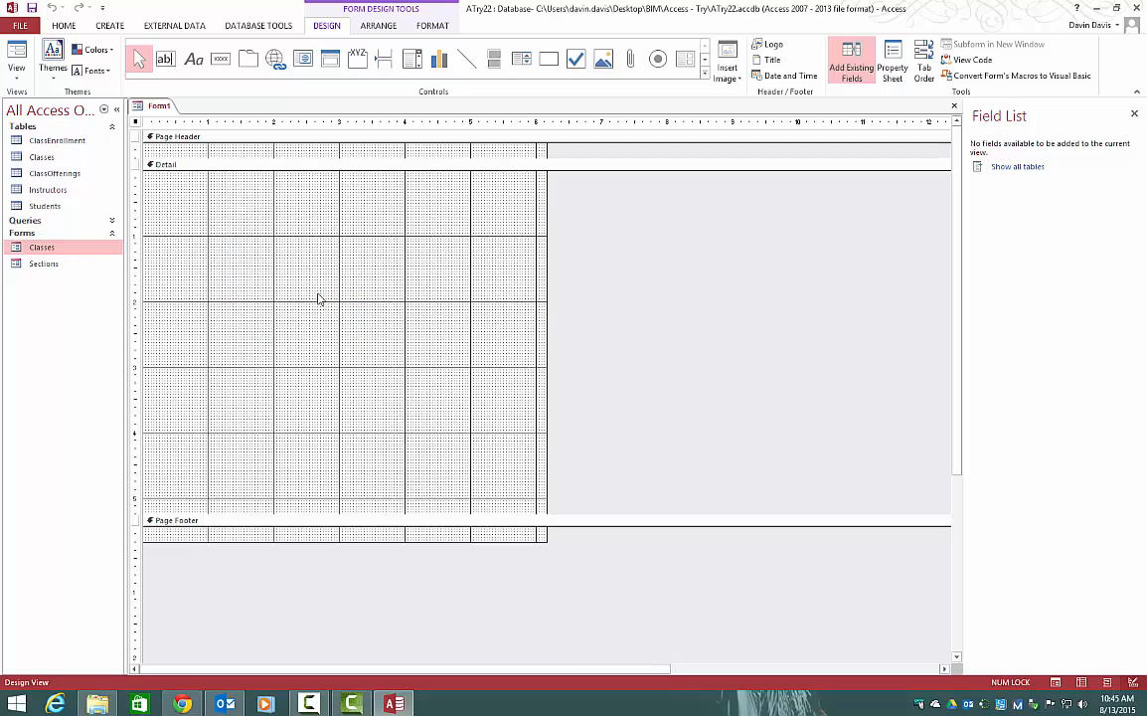
pyautogui.rightClick(226, 183)
pyautogui.click(275, 311)
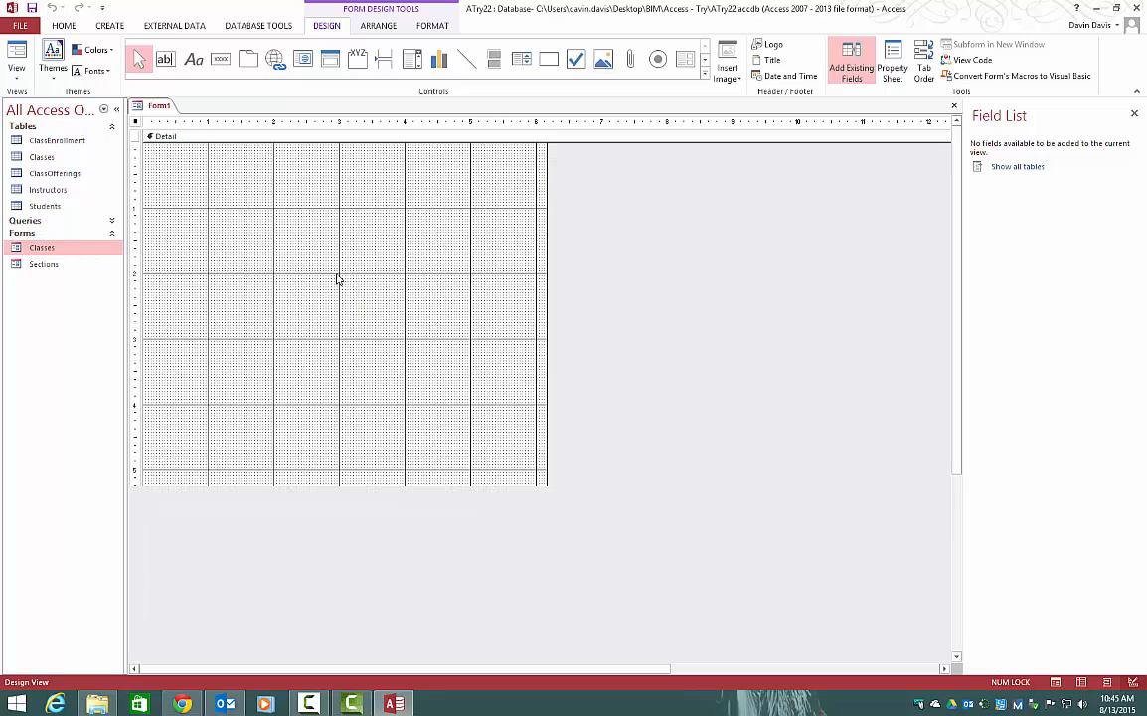
# Add the Page Header/Footer and Form Header/Footer sections to the new form
pyautogui.rightClick(259, 229)
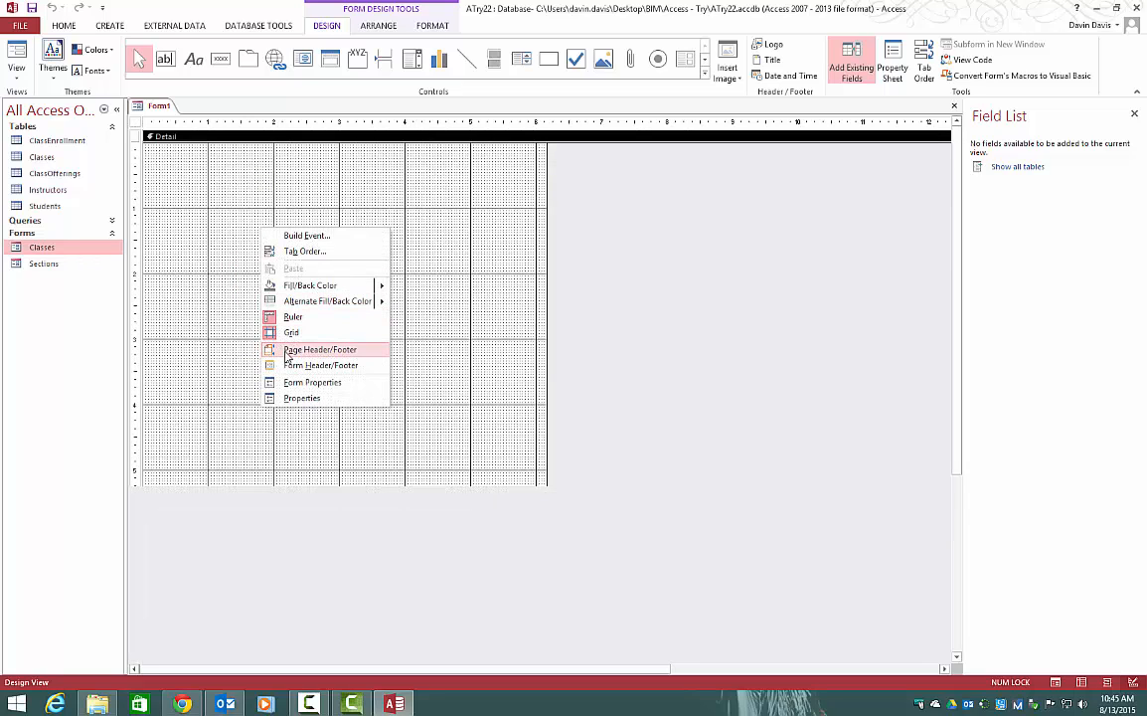
pyautogui.click(287, 351)
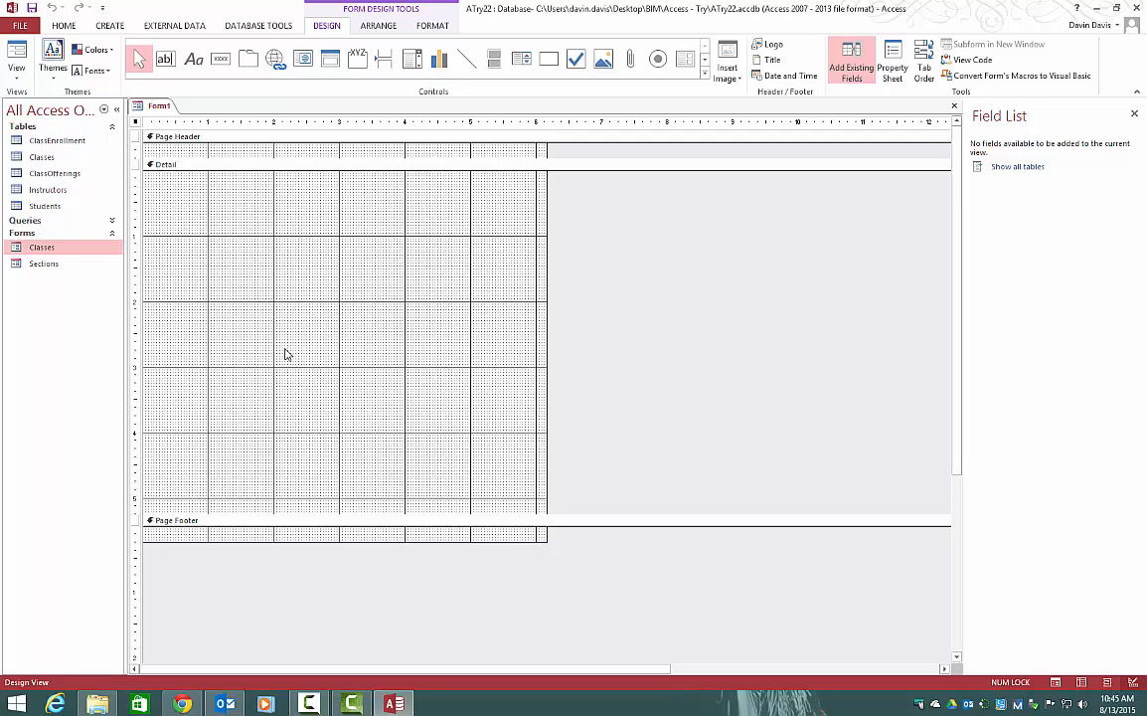
pyautogui.rightClick(288, 318)
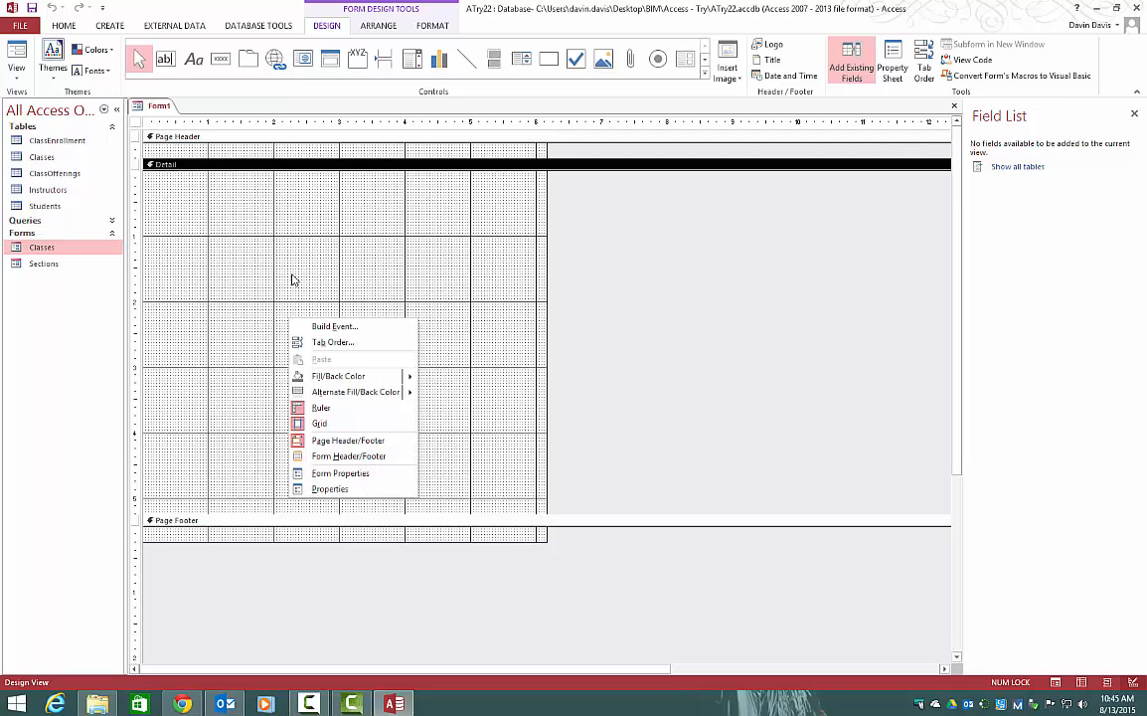
pyautogui.click(292, 279)
pyautogui.rightClick(295, 268)
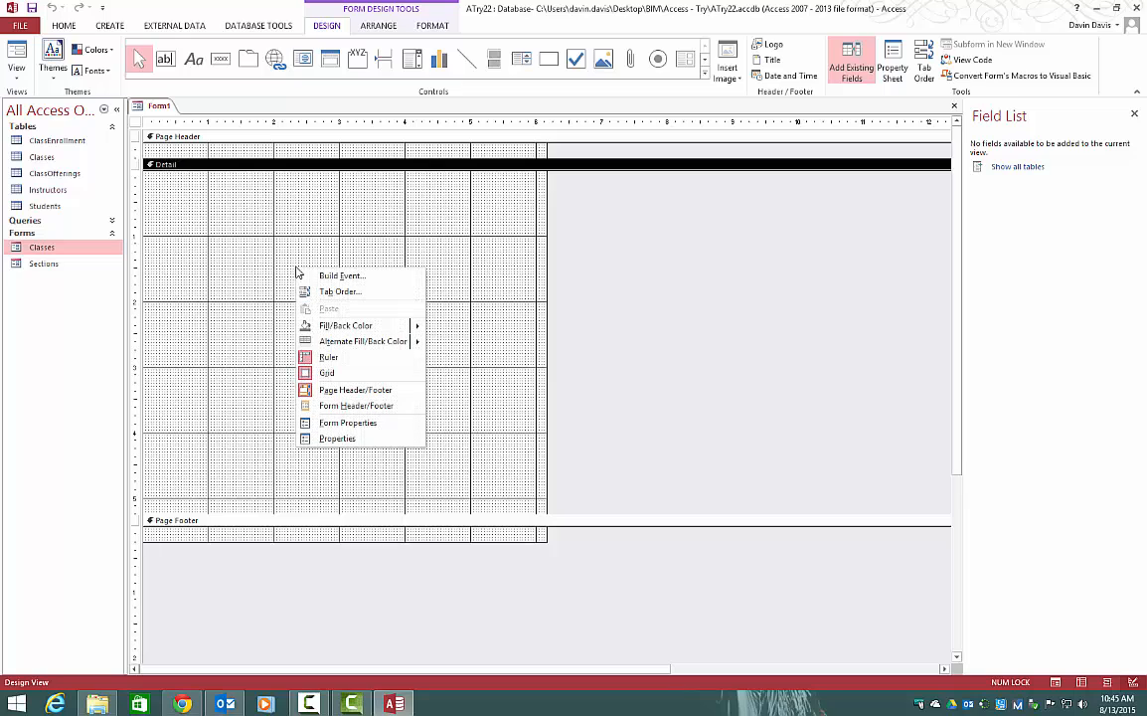
pyautogui.click(356, 405)
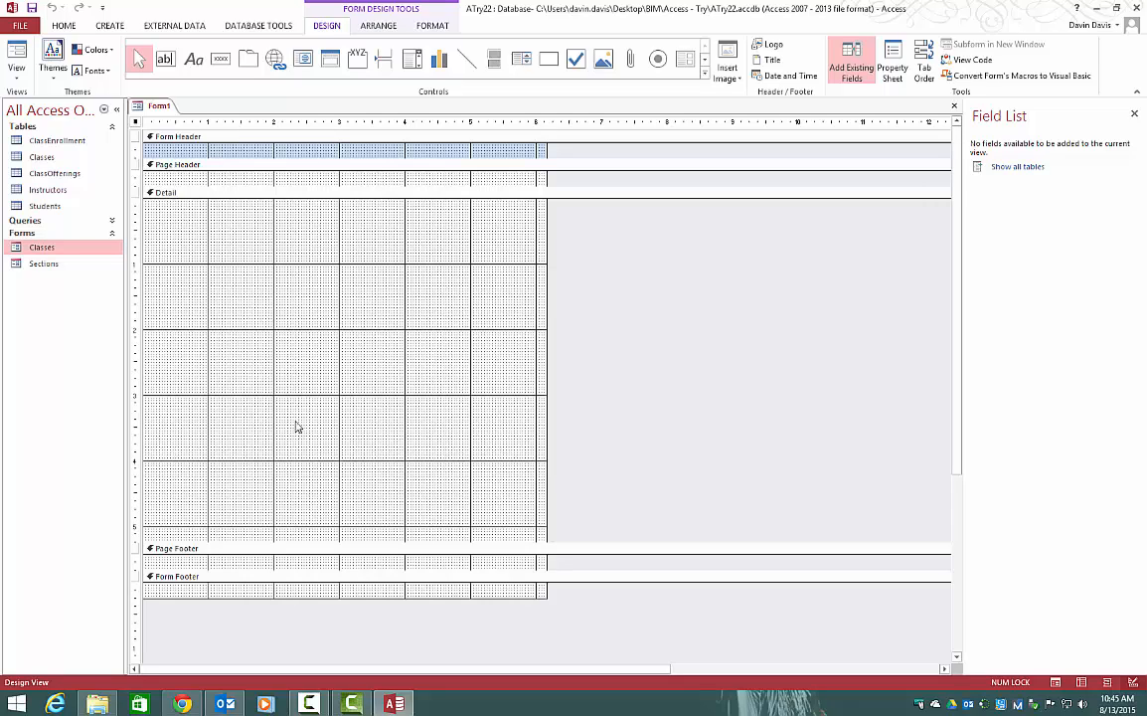
# Enlarge the new form's Page Header section to about 0.8 inch high, and select the Page Footer section
pyautogui.click(191, 192)
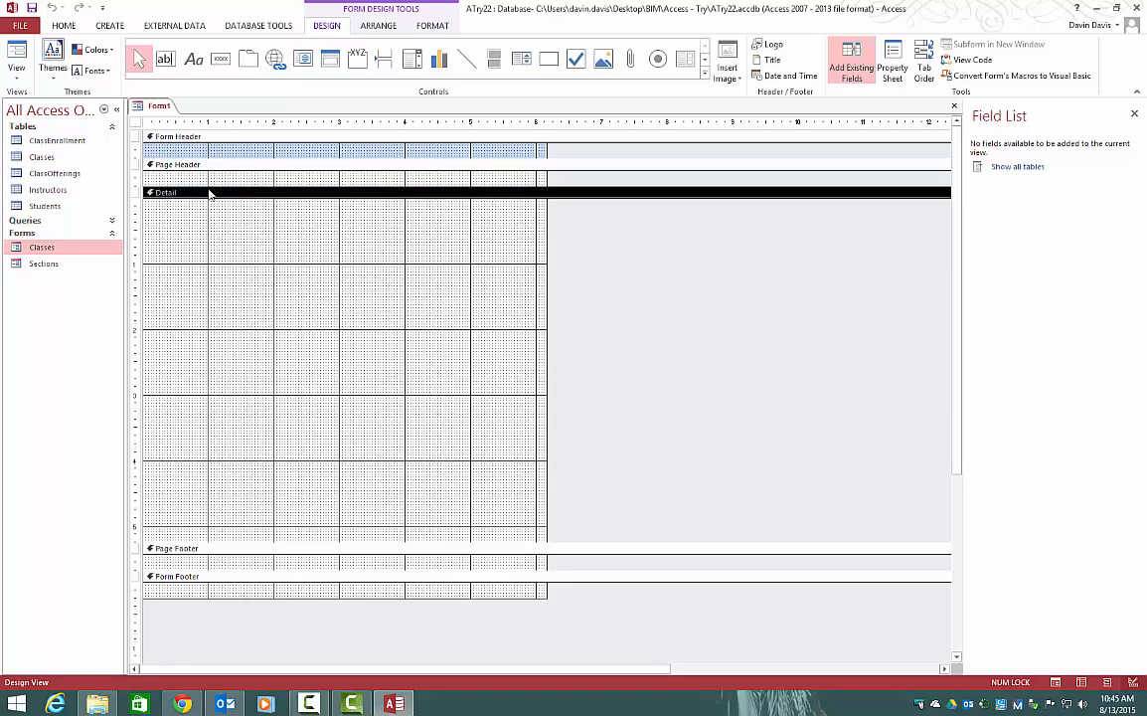
pyautogui.moveTo(208, 184); pyautogui.dragTo(209, 187)
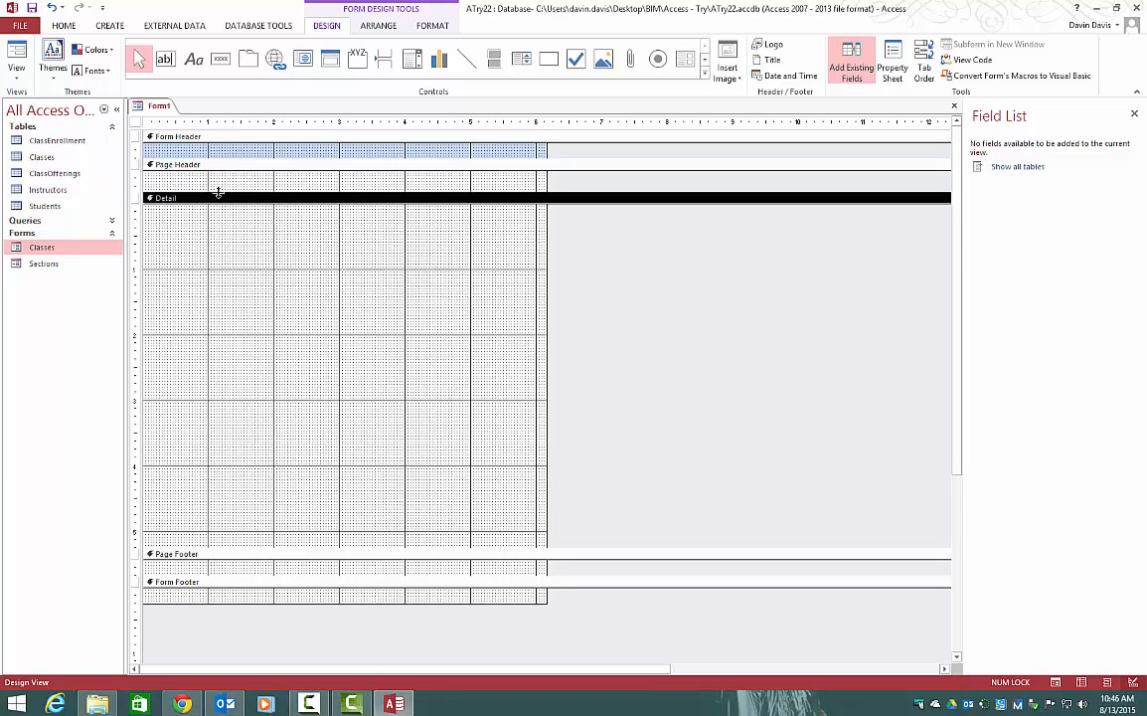
pyautogui.moveTo(218, 191); pyautogui.dragTo(216, 219)
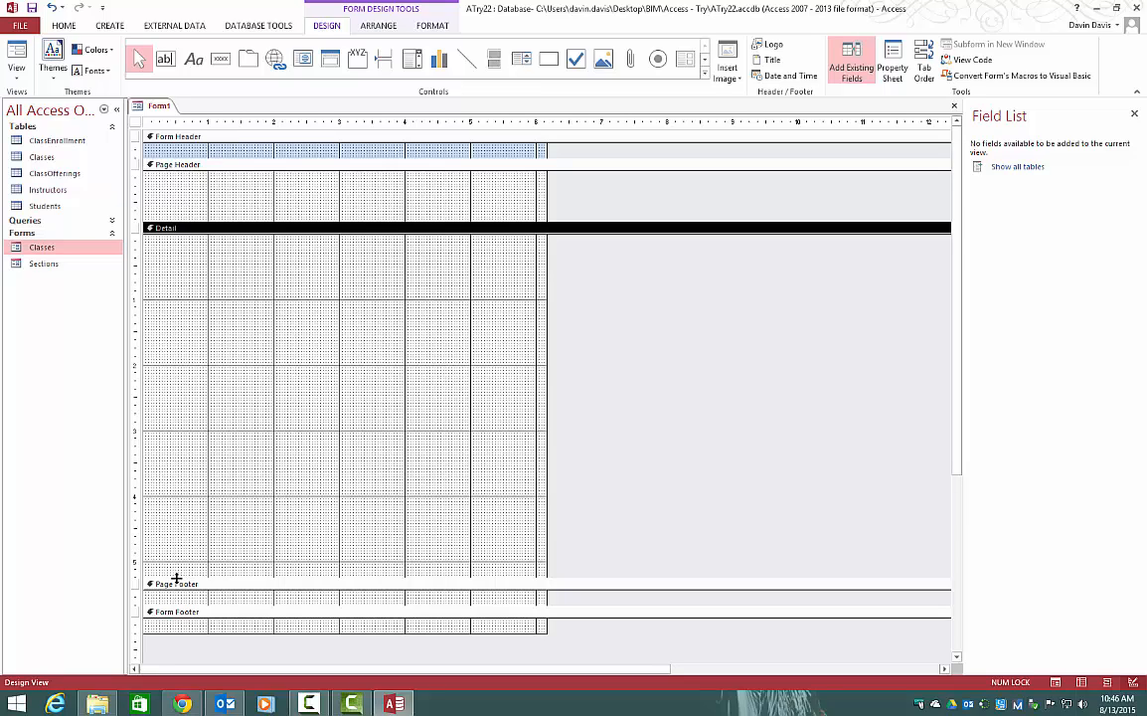
pyautogui.click(178, 610)
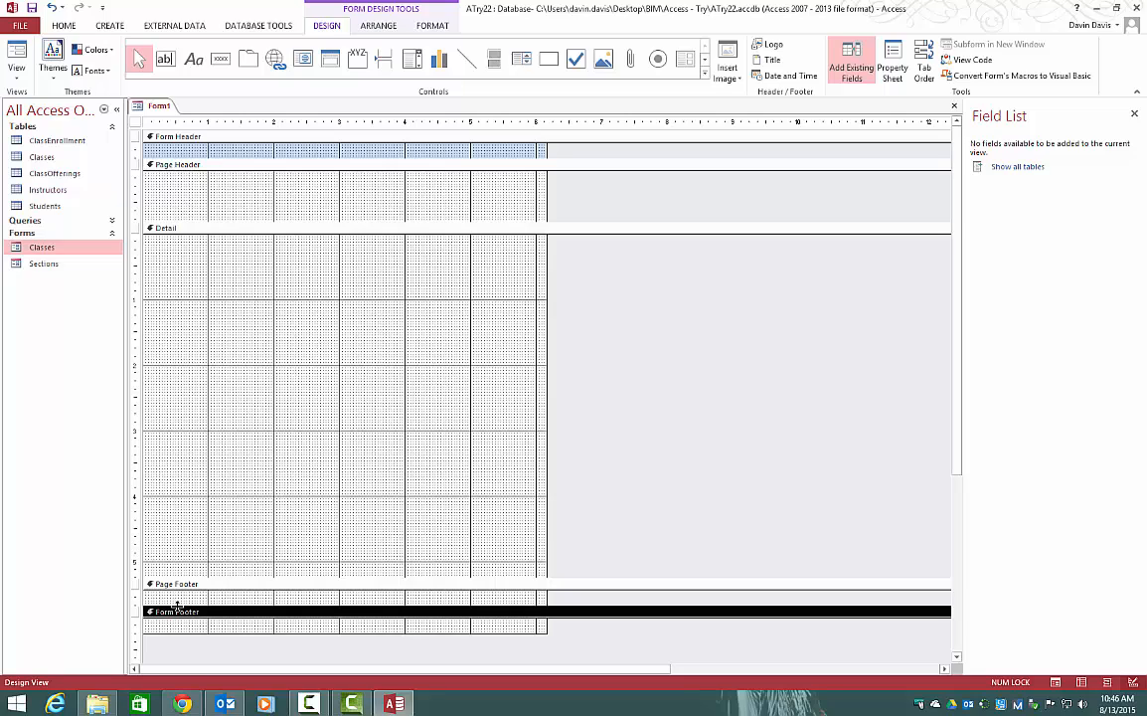
pyautogui.click(185, 585)
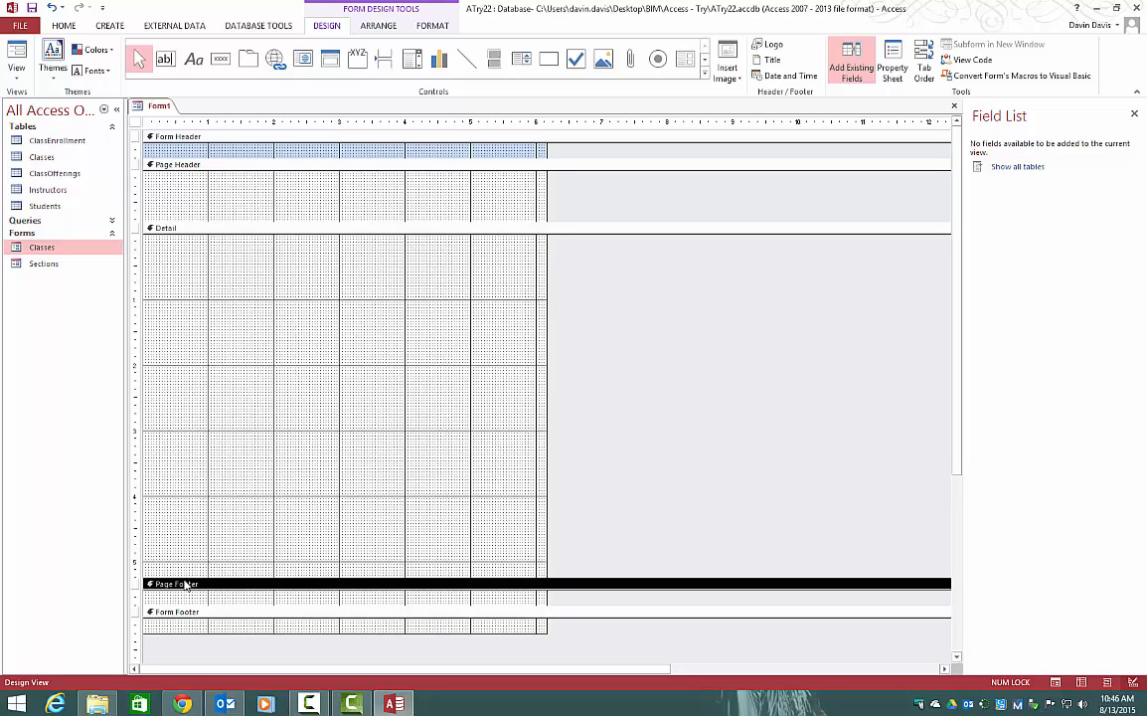
# Resize the form's sections: Detail to about 4.3 inches, Form Footer to zero height, and Page Header to about 0.9 inch
pyautogui.moveTo(184, 584); pyautogui.dragTo(195, 513)
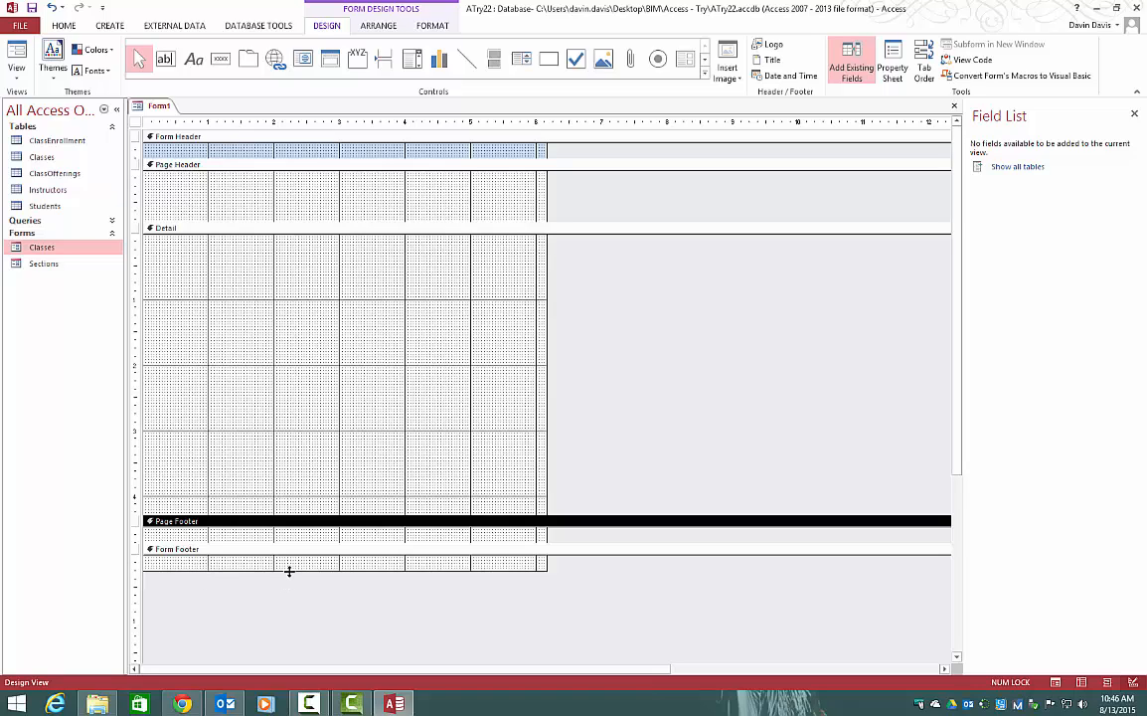
pyautogui.moveTo(289, 571); pyautogui.dragTo(290, 525)
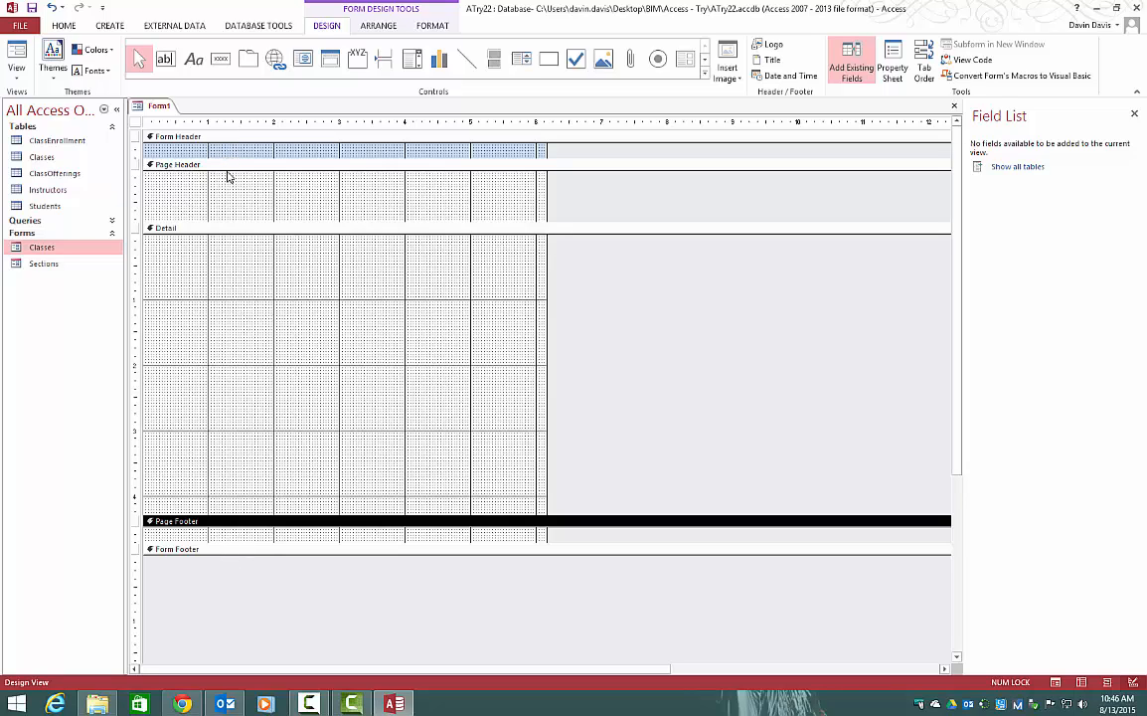
pyautogui.moveTo(221, 223)
pyautogui.mouseDown()
pyautogui.moveTo(222, 162)
pyautogui.moveTo(216, 228)
pyautogui.mouseUp()
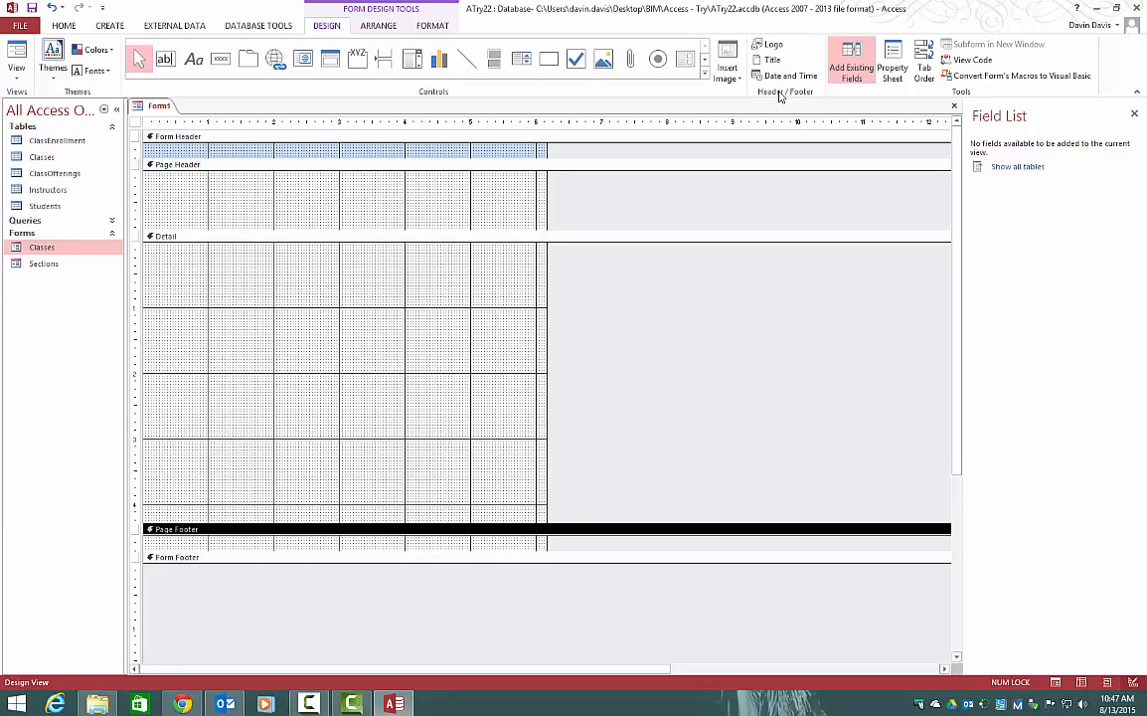
# Add a title reading "Commerce" to the Form Header
pyautogui.click(768, 61)
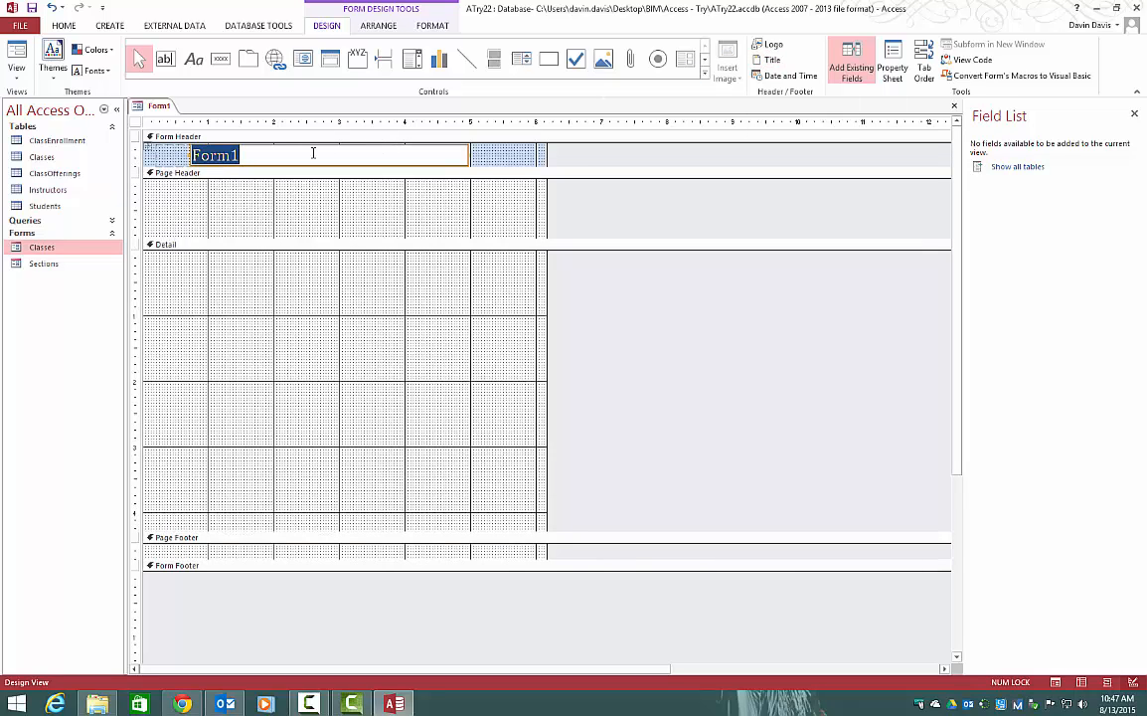
pyautogui.press('BackSpace')
pyautogui.write('Commerce')
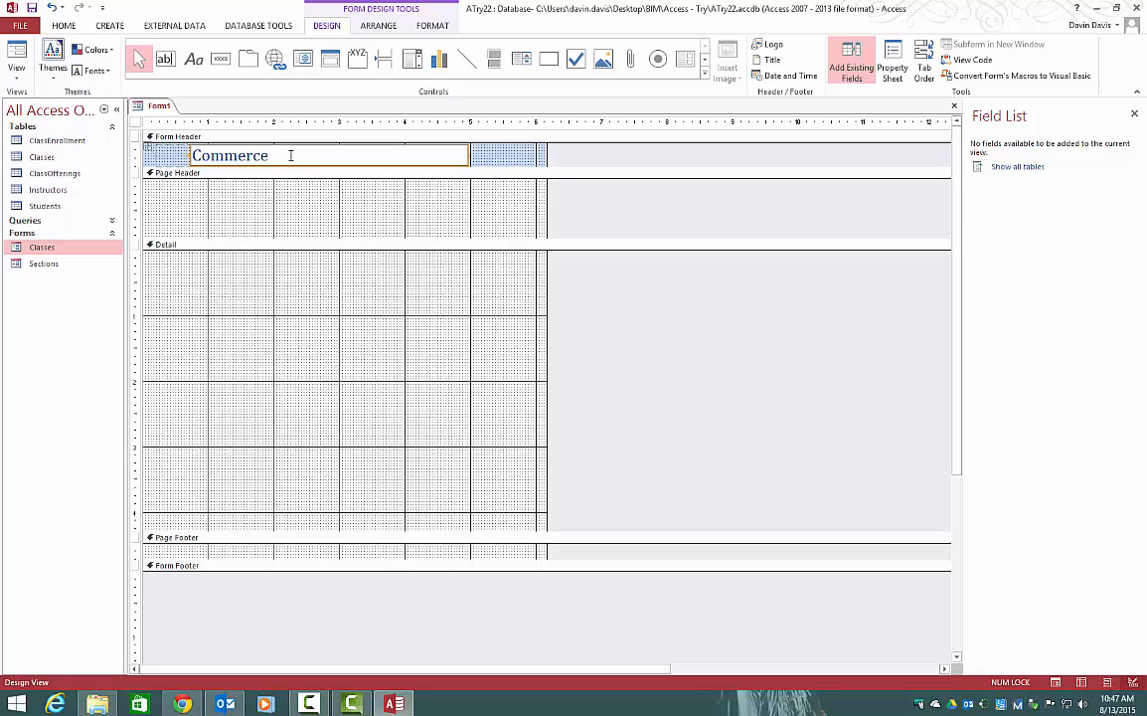
pyautogui.click(497, 159)
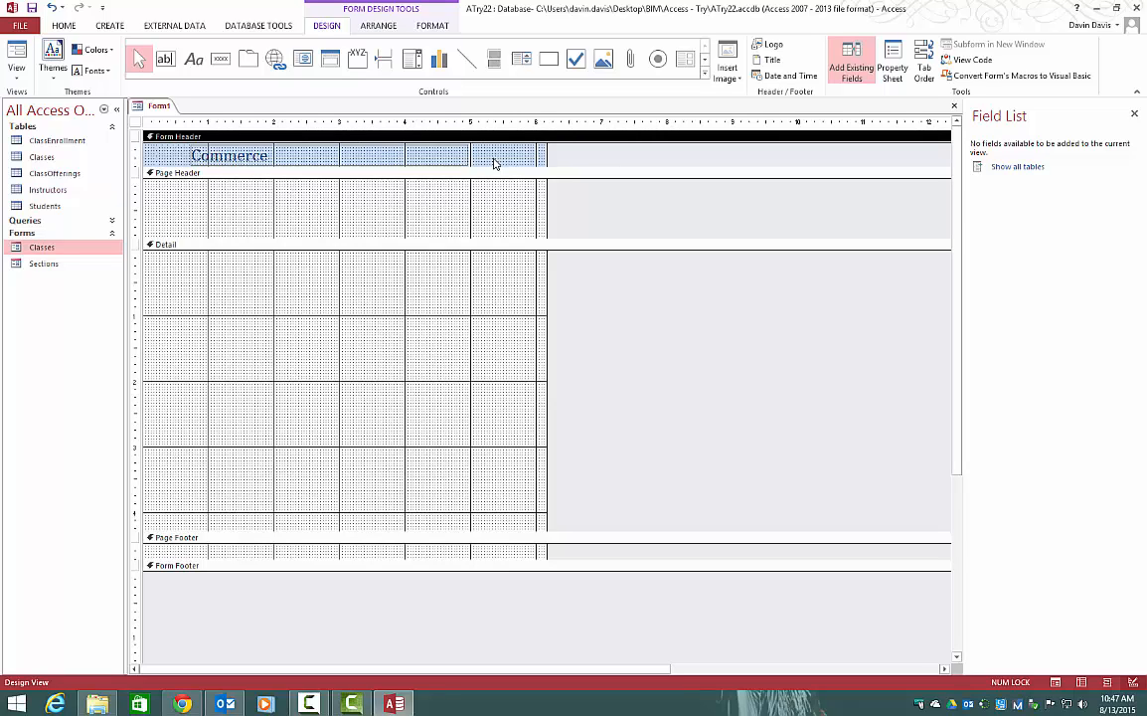
# Insert the date and time in the form, using the long date format and the hour-and-minute AM/PM time format
pyautogui.click(781, 80)
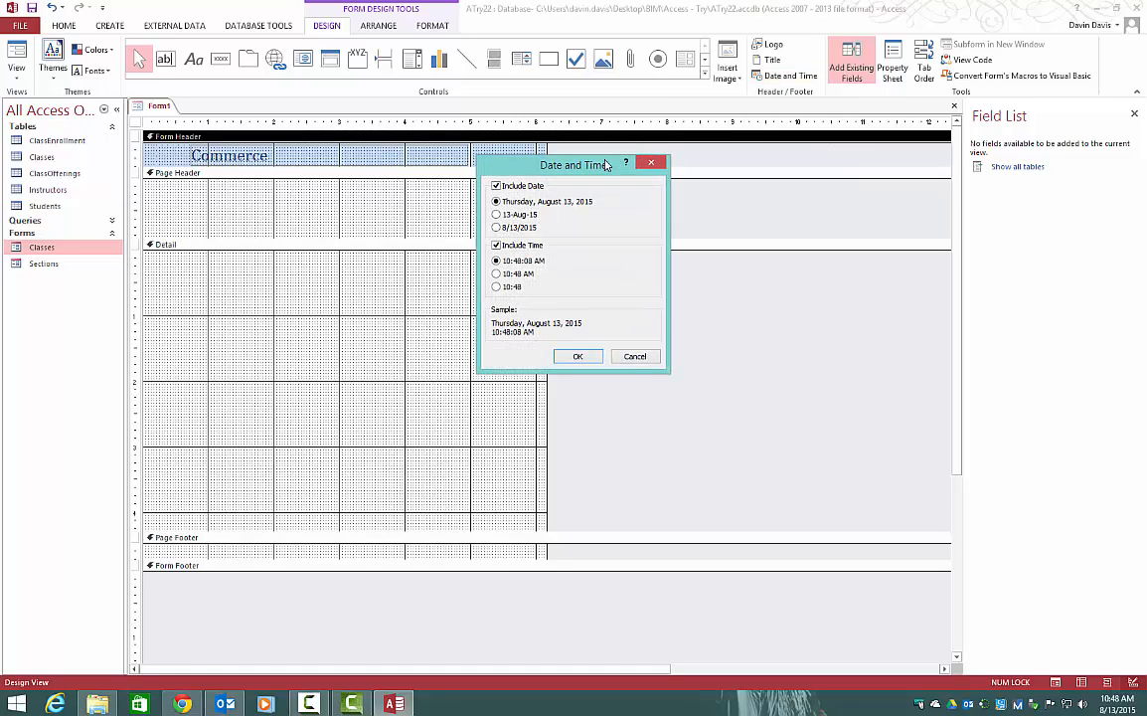
pyautogui.moveTo(608, 164); pyautogui.dragTo(767, 173)
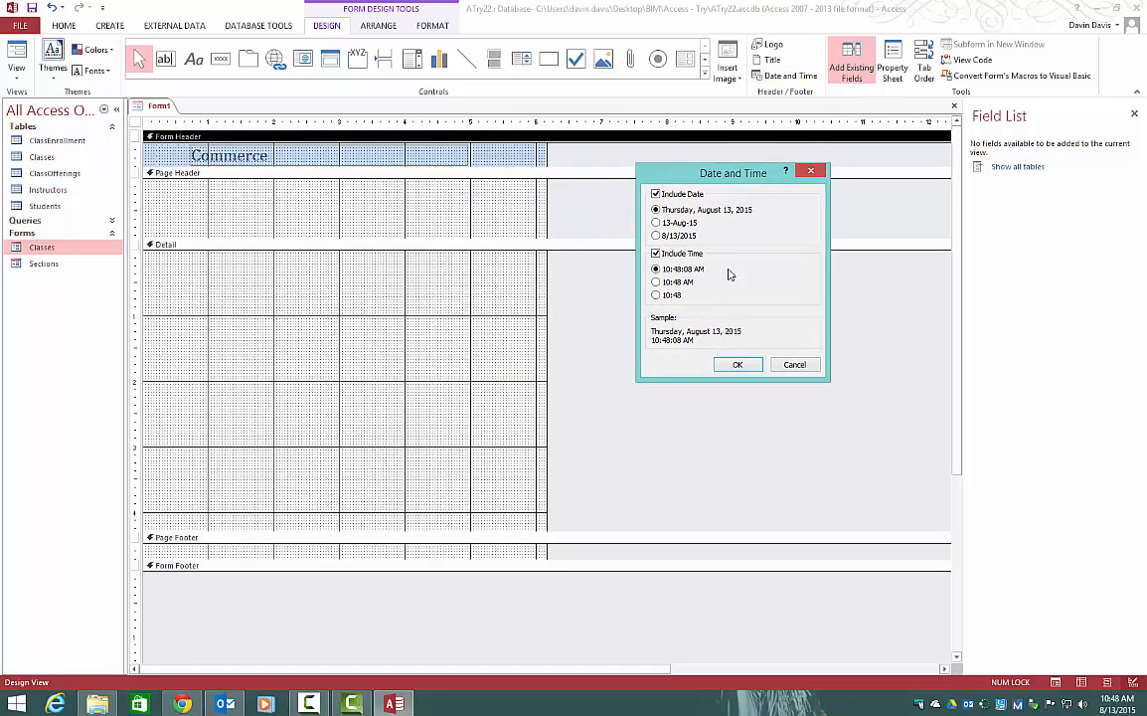
pyautogui.click(666, 283)
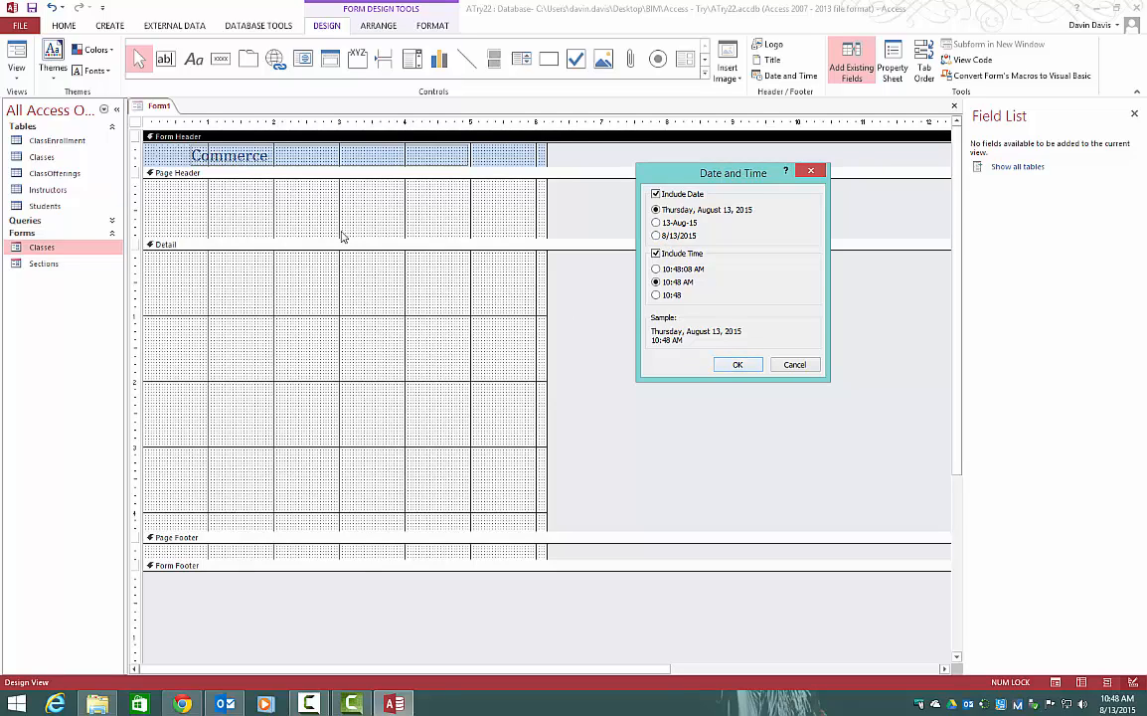
pyautogui.click(738, 364)
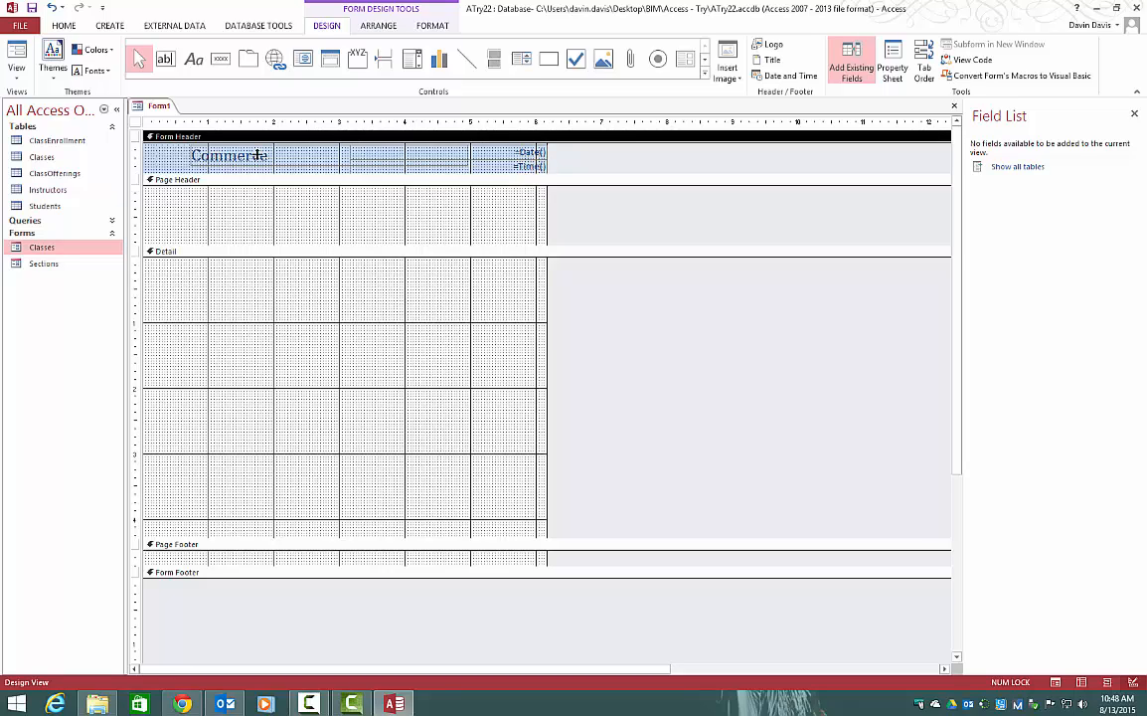
# Preview the header's title, date and time in Form View, and return to Design View
pyautogui.rightClick(162, 107)
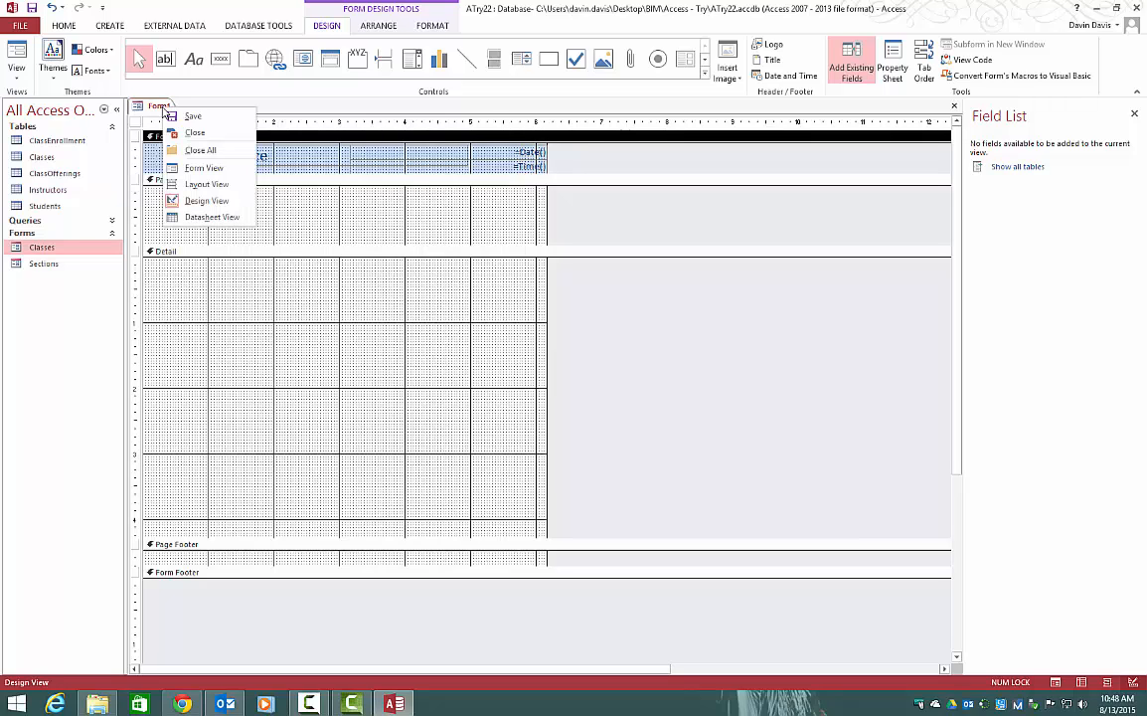
pyautogui.click(174, 168)
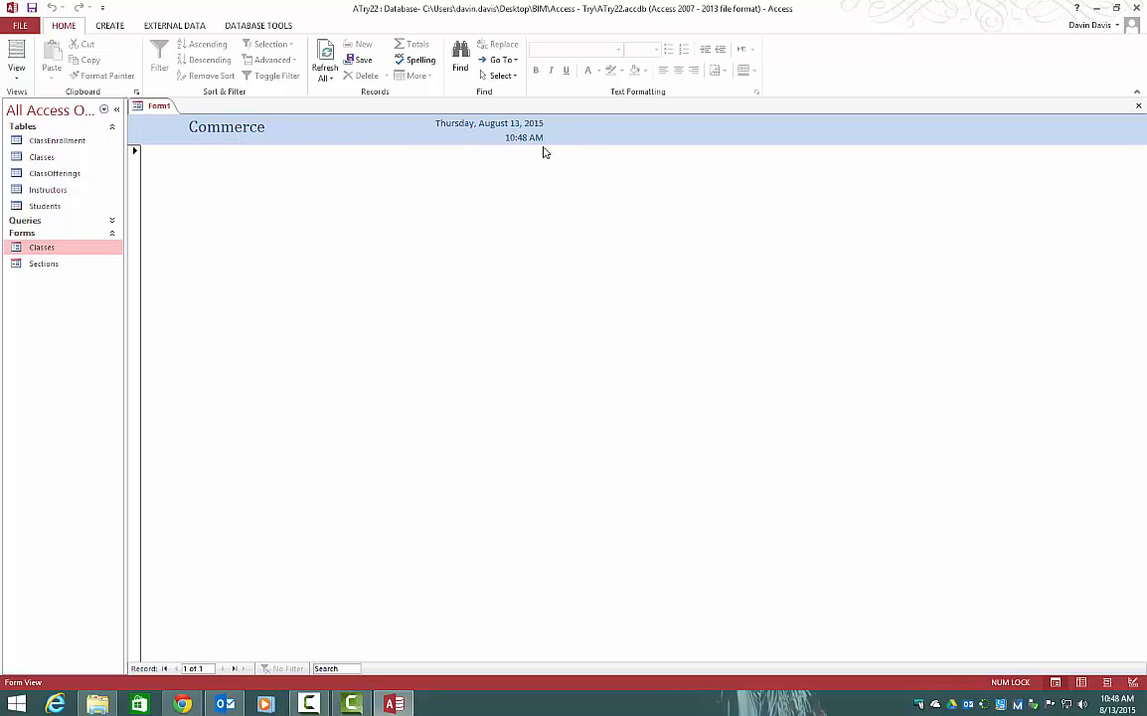
pyautogui.rightClick(150, 106)
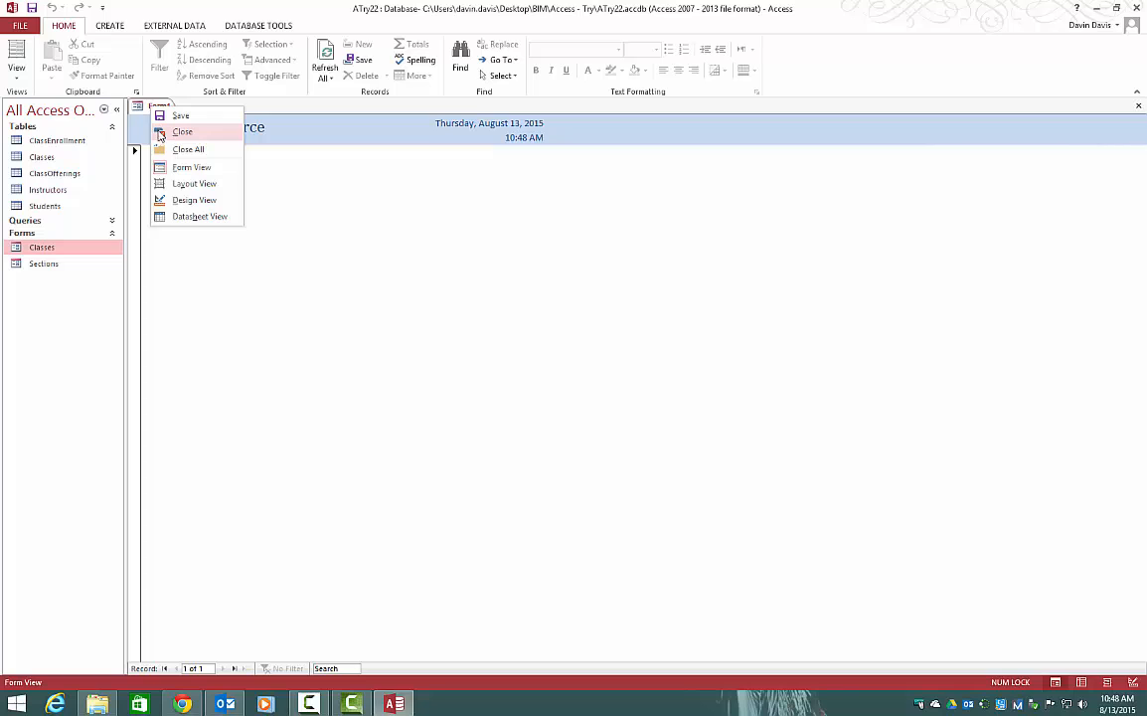
pyautogui.click(161, 199)
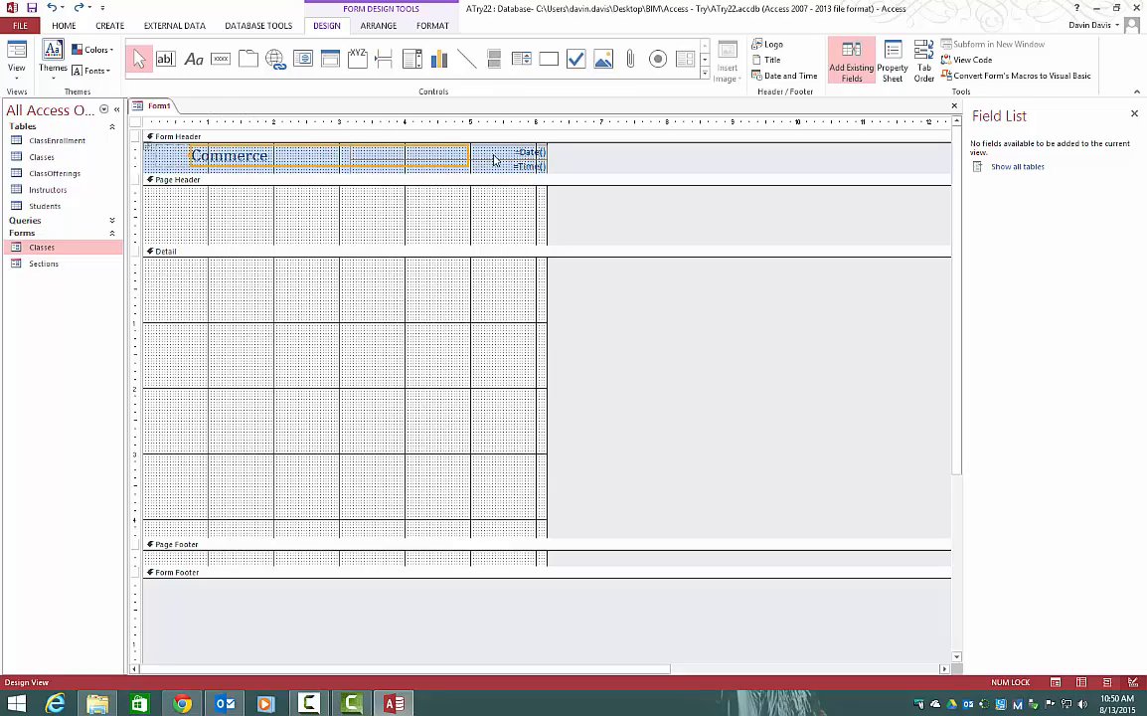
# Cut the date and time controls from the Form Header
pyautogui.click(323, 157)
pyautogui.click(503, 156)
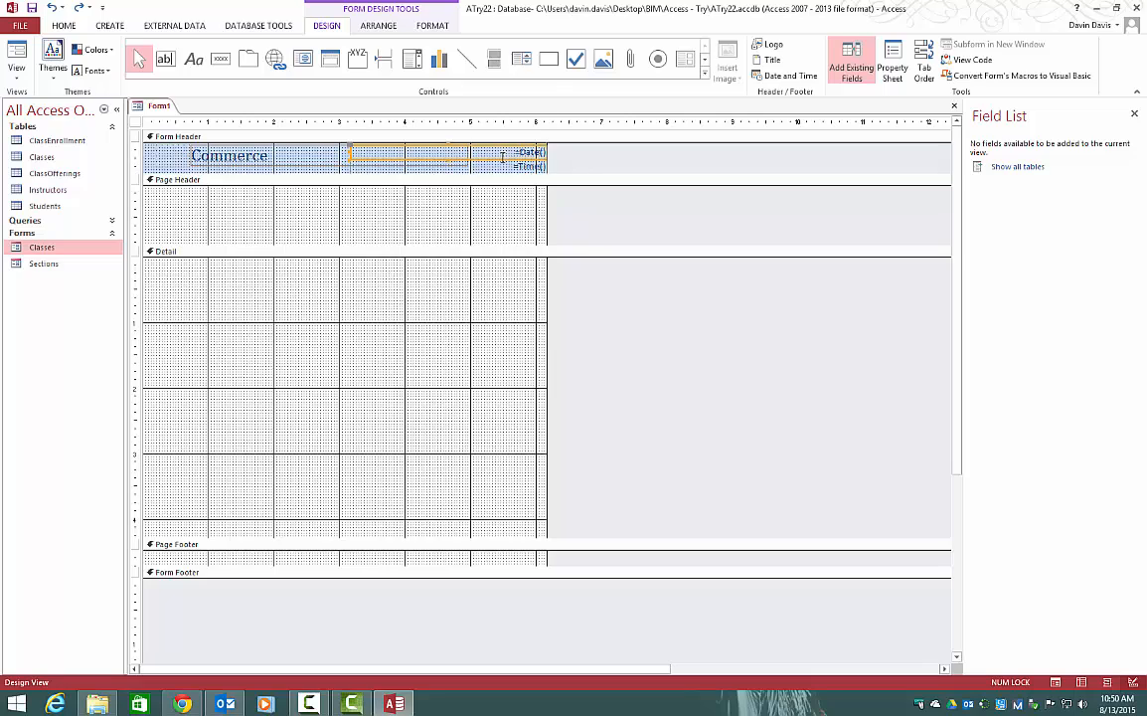
pyautogui.click(323, 159)
pyautogui.click(499, 152)
pyautogui.keyDown('shift'); pyautogui.click(506, 169); pyautogui.keyUp('shift')
pyautogui.press('Delete')
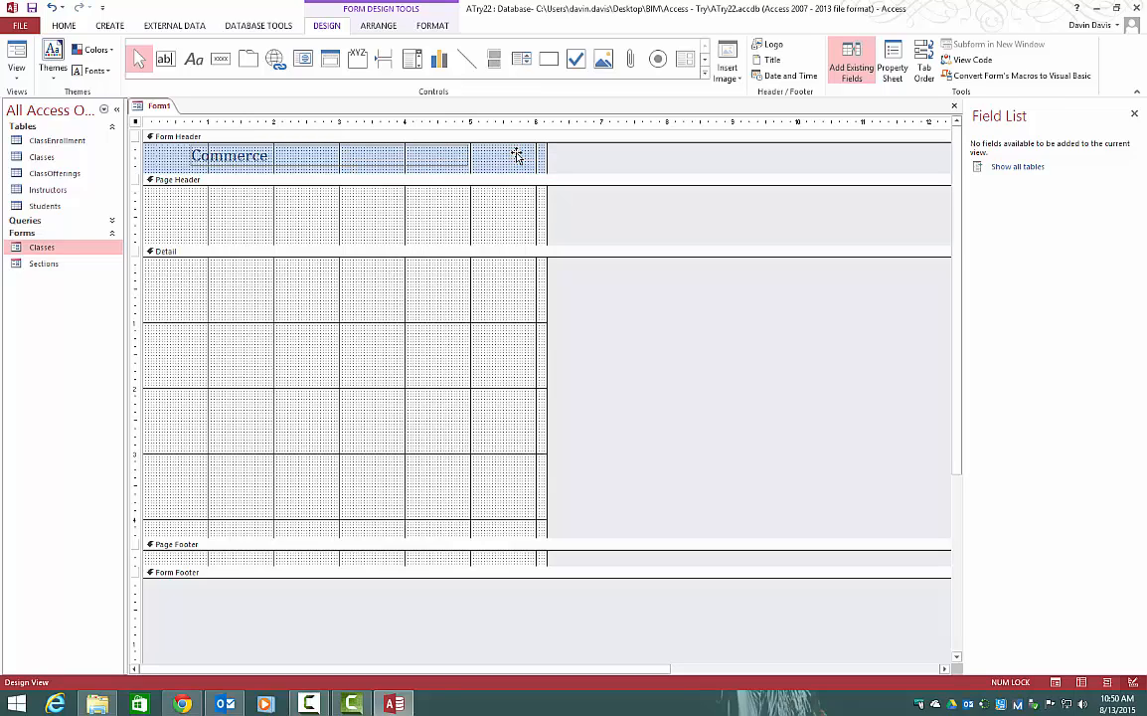
# Paste the date and time controls into the Form Footer, placed against the form's right edge, and preview the form in Form View
pyautogui.click(396, 572)
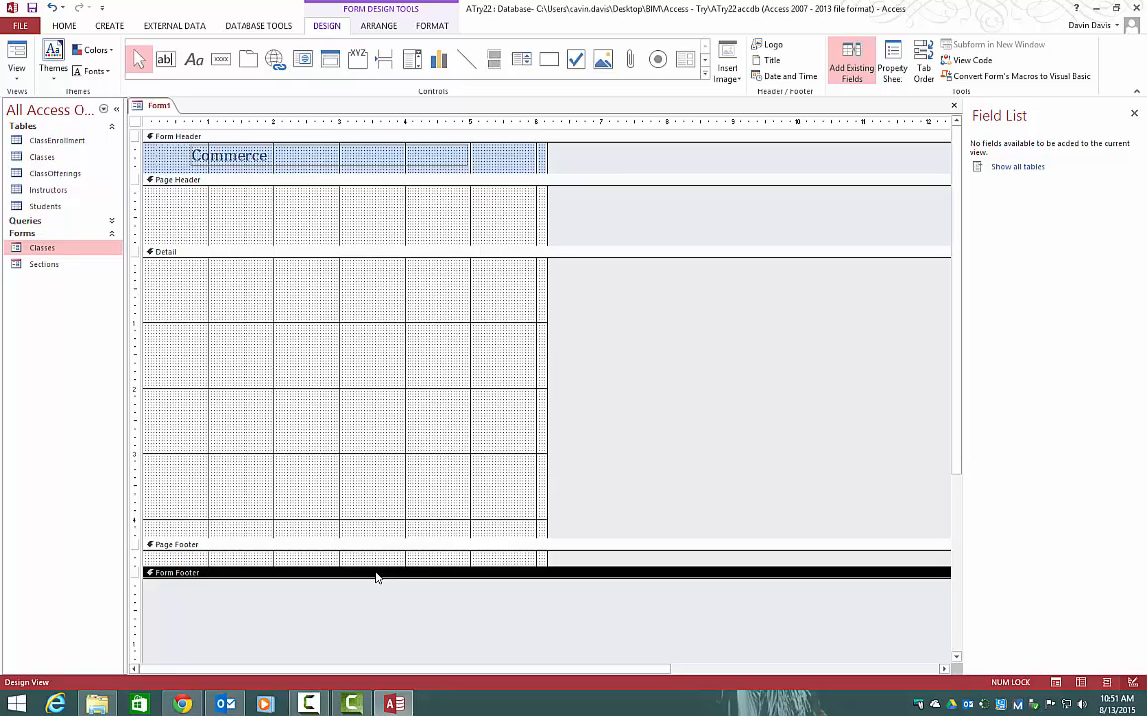
pyautogui.hotkey('ctrl', 'v')
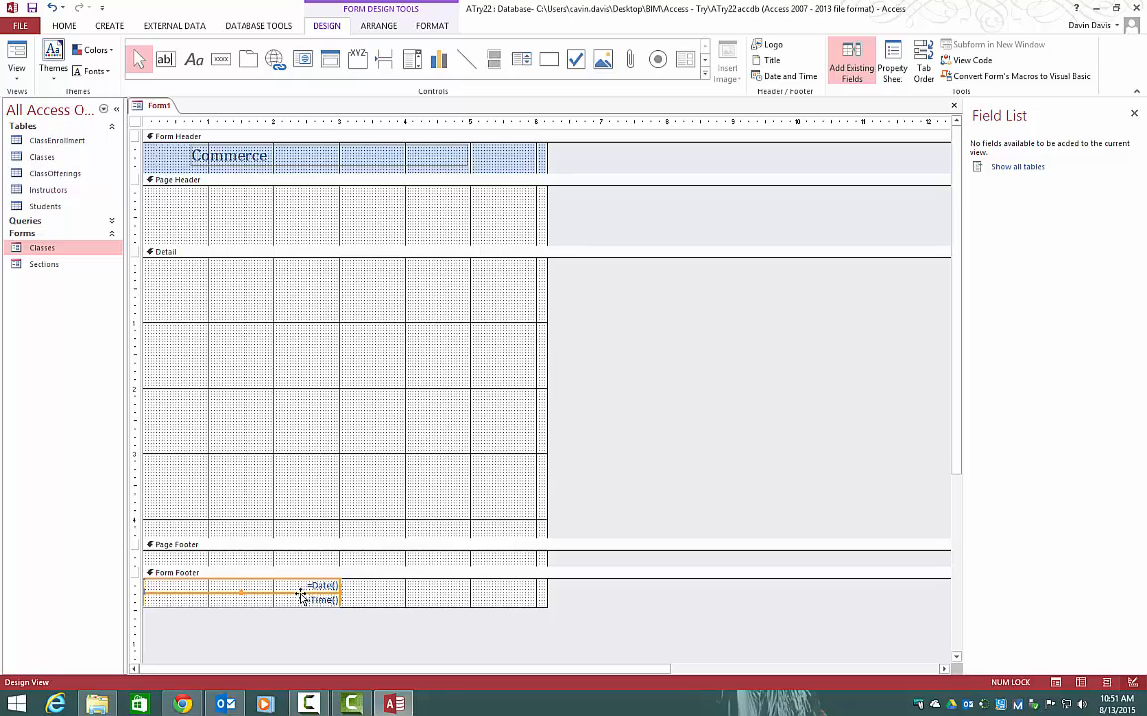
pyautogui.moveTo(303, 594); pyautogui.dragTo(508, 594)
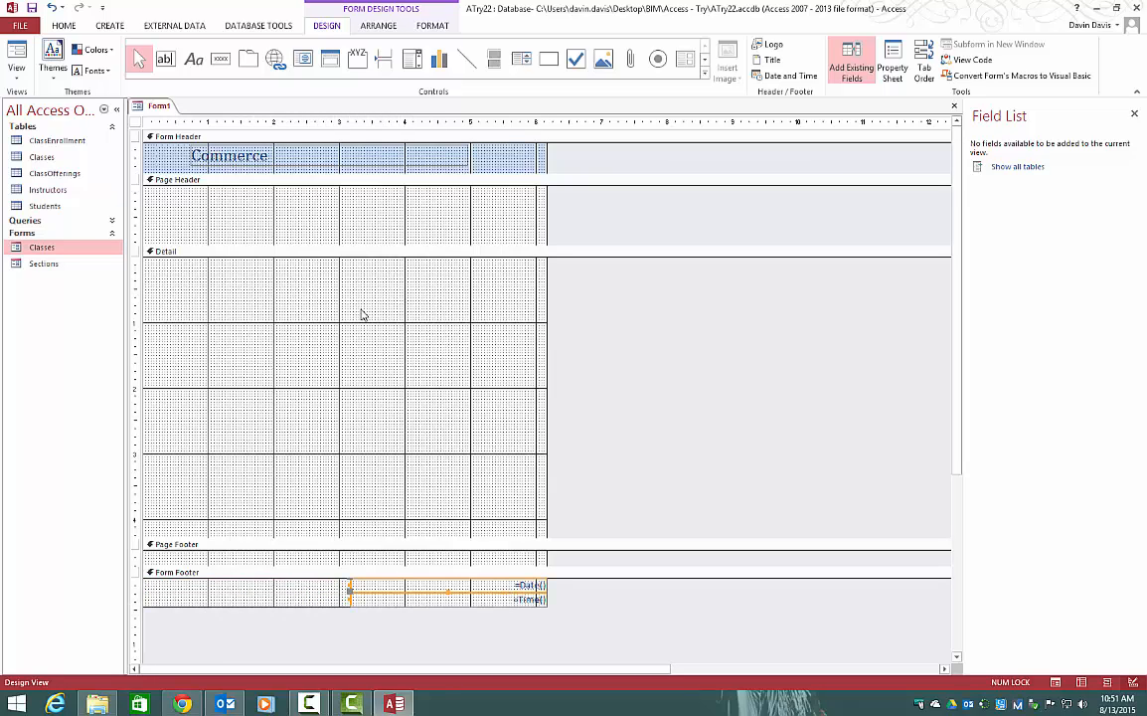
pyautogui.rightClick(167, 108)
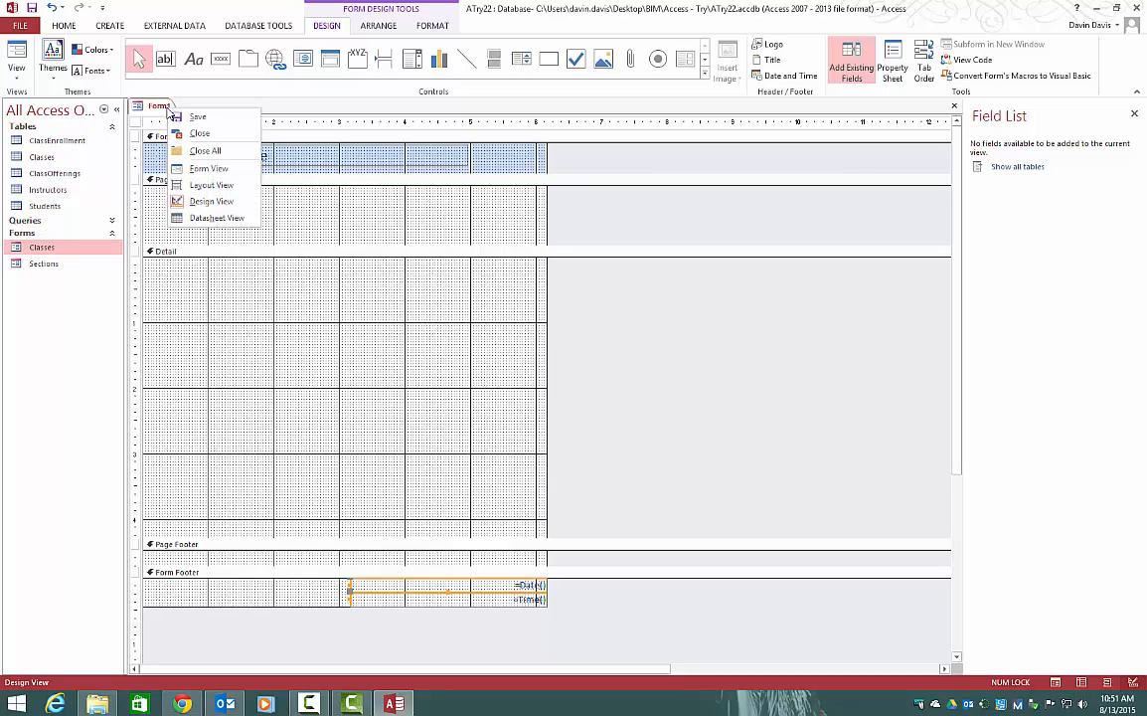
pyautogui.click(196, 171)
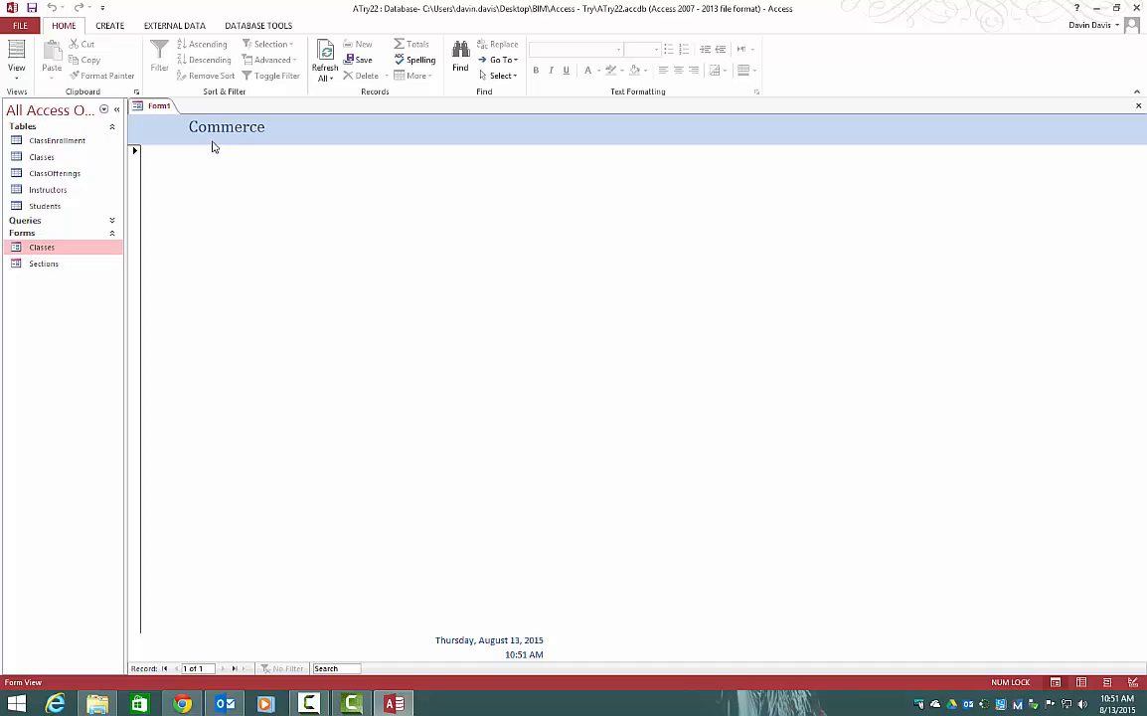